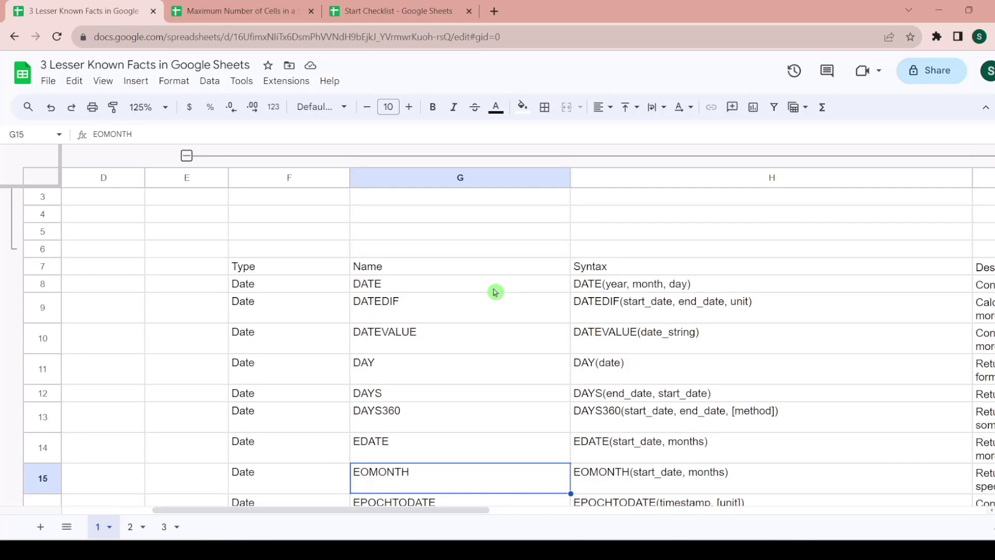
Step: Browse the list of functions below the header row, checking their types, names and syntax
key(Down)
key(Down)
key(Down)
key(Down)
key(Down)
key(Down)
key(Down)
key(Down)
key(Down)
key(Down)
key(Down)
key(Down)
key(Down)
key(Down)
key(Down)
key(Down)
key(Down)
key(Down)
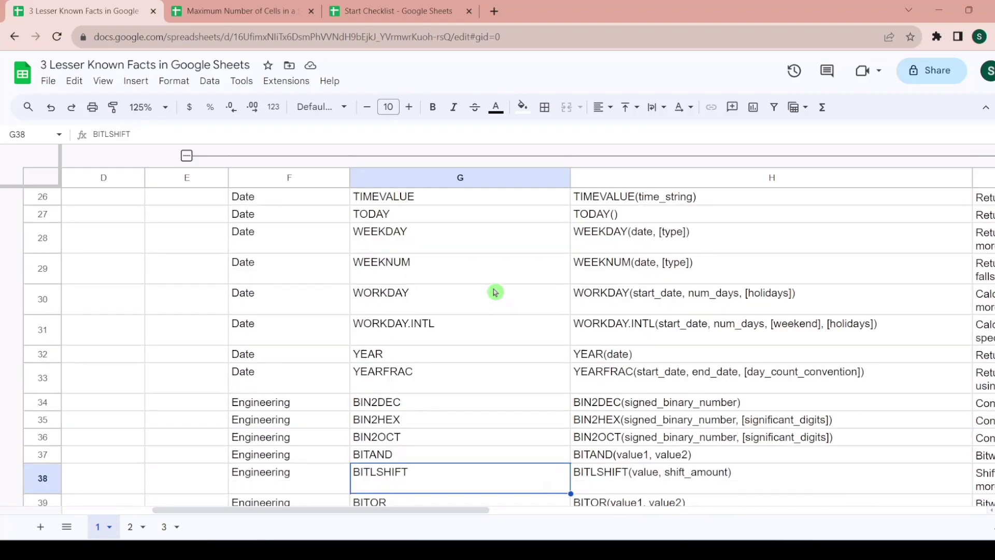
key(Left)
key(Up)
key(Up)
key(Up)
key(Up)
key(Up)
key(Up)
key(Up)
key(Up)
key(Up)
key(Up)
key(Up)
key(Up)
key(Up)
key(Up)
key(Up)
key(Up)
key(Up)
key(Up)
key(Up)
key(Up)
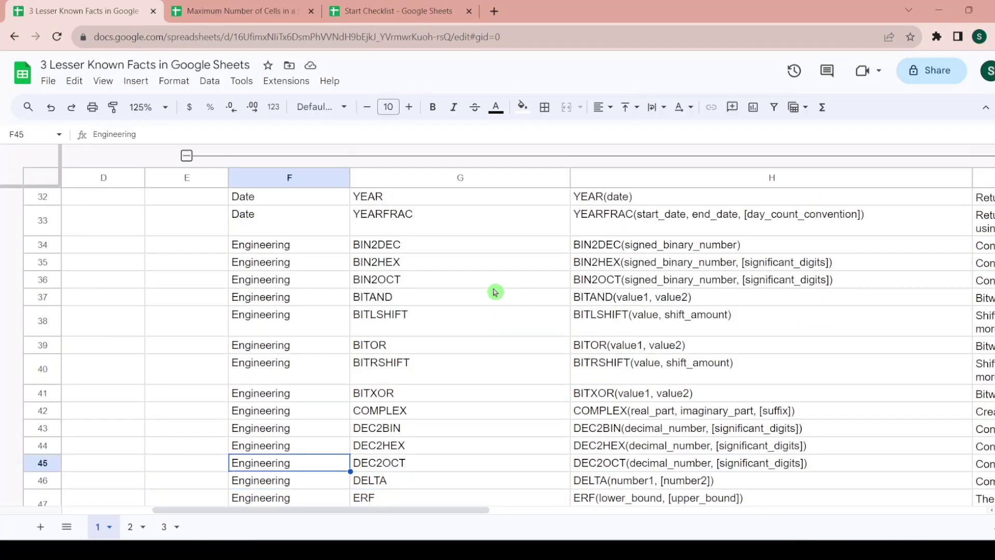
key(Up)
key(Up)
key(Up)
key(Up)
key(Up)
key(Up)
key(Up)
key(Up)
key(Up)
key(Up)
key(Up)
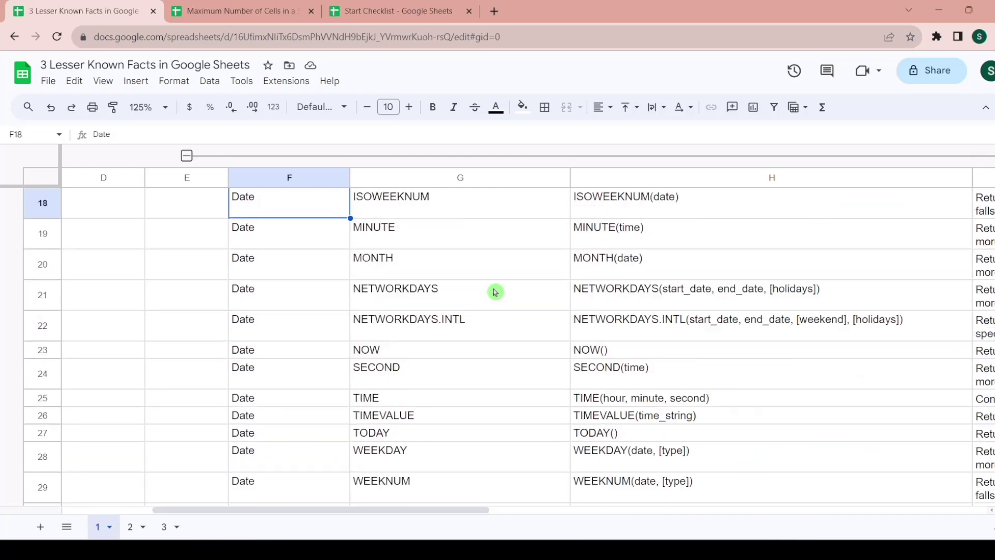
key(Up)
key(Up)
key(Up)
key(Up)
key(Up)
key(Up)
key(Up)
key(Up)
key(Up)
key(Up)
key(Up)
Step: Count all the function names in cell D6 with the formula =COUNTA(G8:G520)
key(Down)
key(Down)
key(Down)
key(Down)
key(Down)
key(Down)
key(Down)
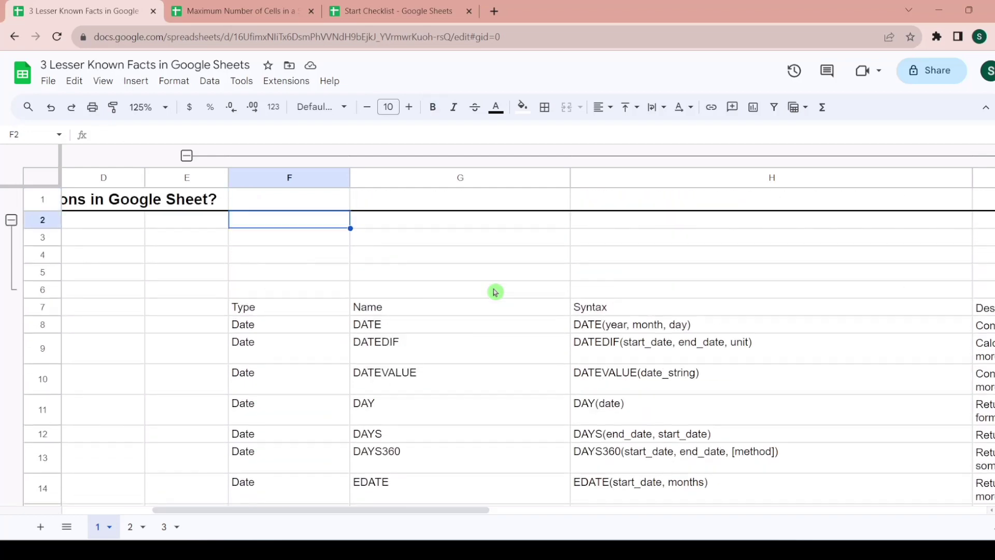
key(Left)
key(Left)
key(Left)
key(Left)
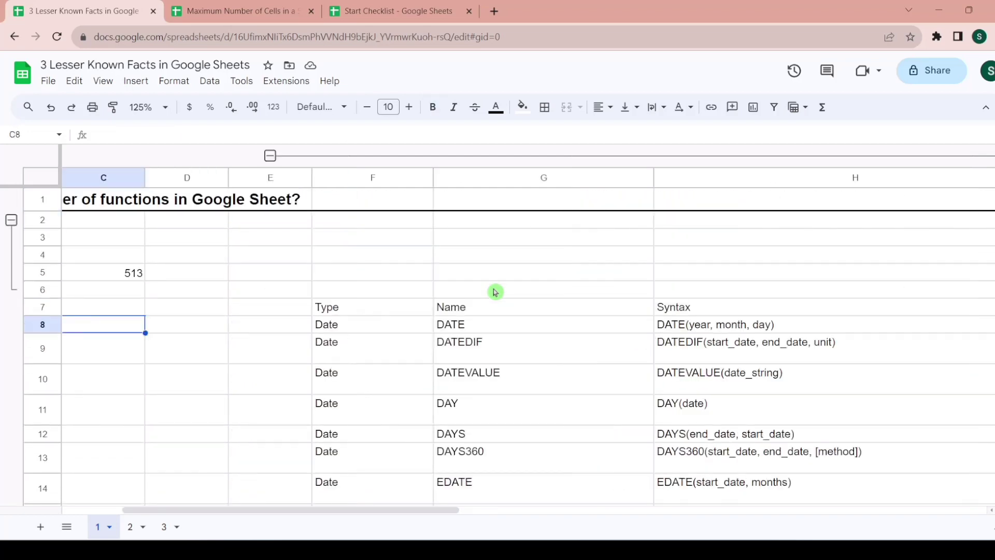
key(Right)
key(Right)
key(Right)
key(Up)
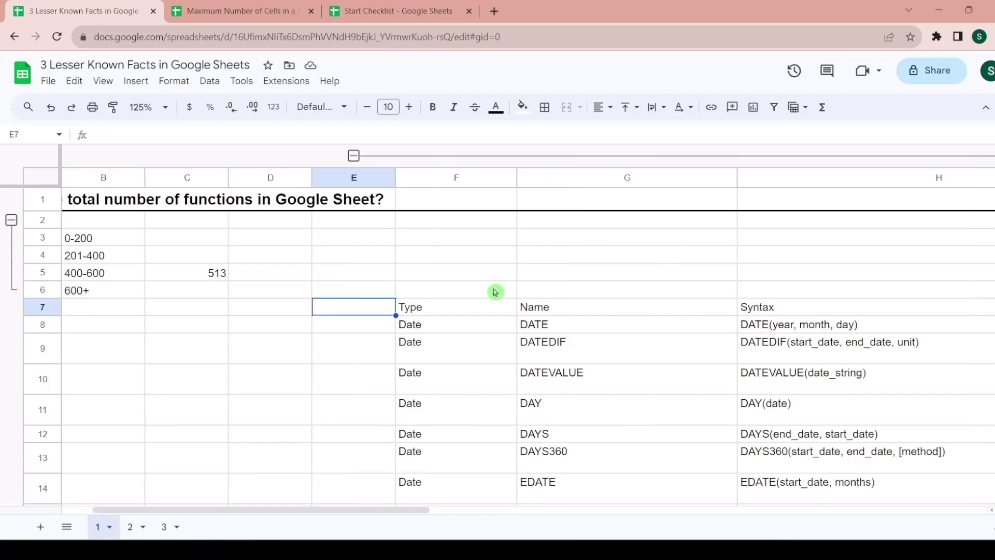
key(Left)
key(Up)
text(=count)
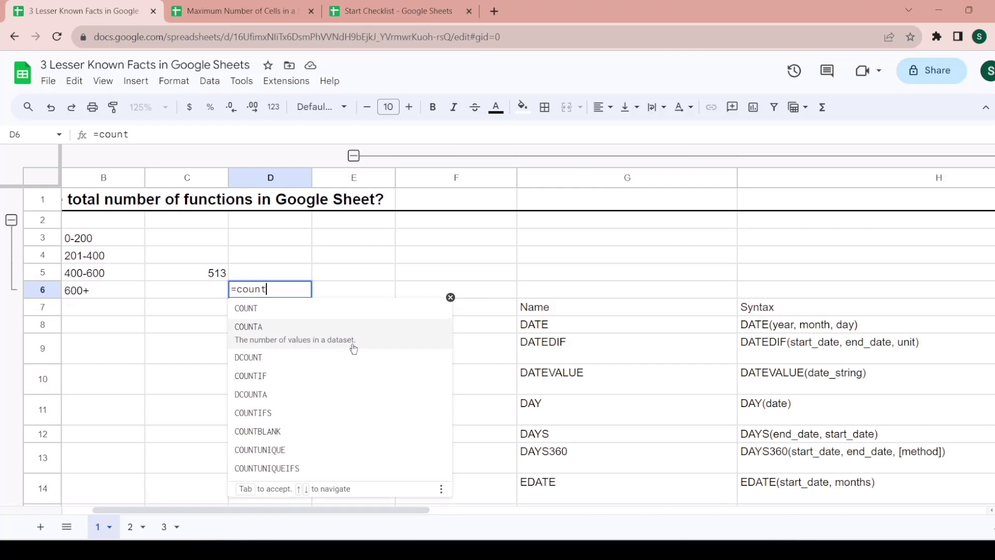
click(354, 348)
click(618, 325)
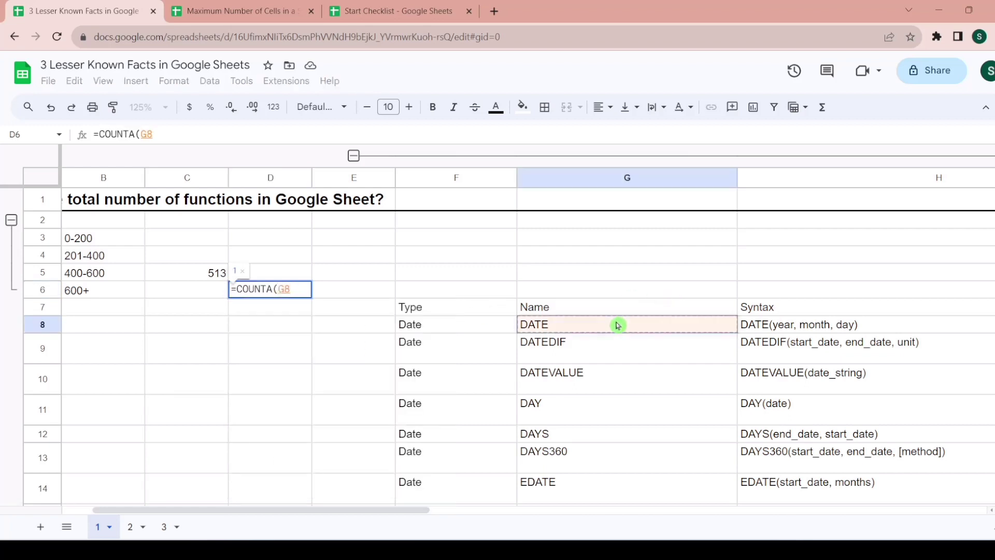
key(ctrl+shift+Down)
text())
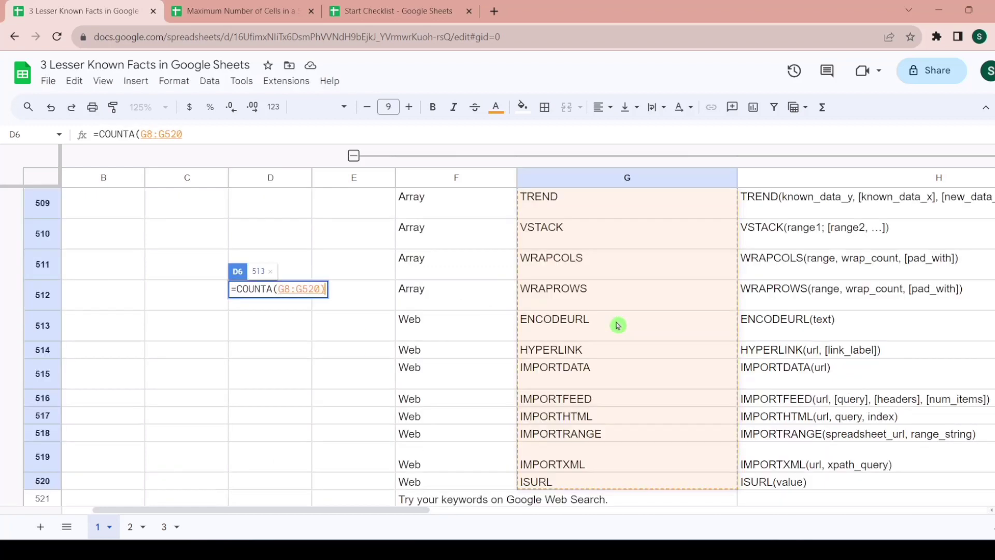
key(Return)
key(Up)
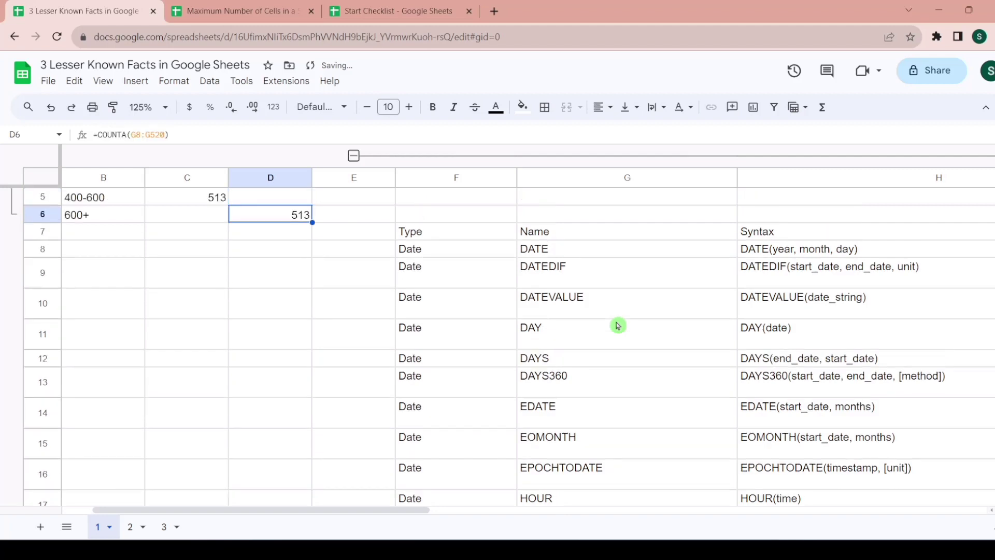
Step: List the distinct function types starting in cell C6 with UNIQUE over the range F8:F520
key(Left)
text(=uniqu)
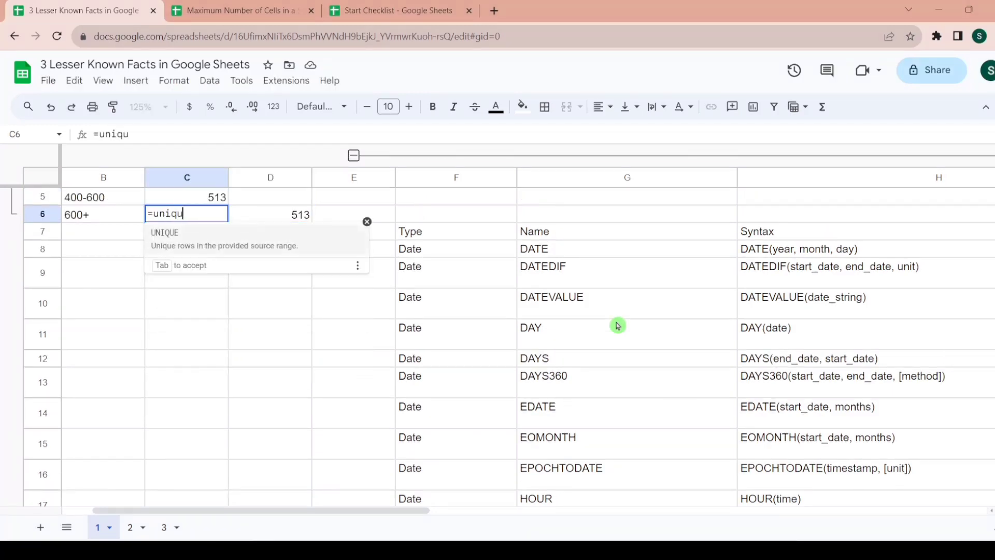
click(290, 249)
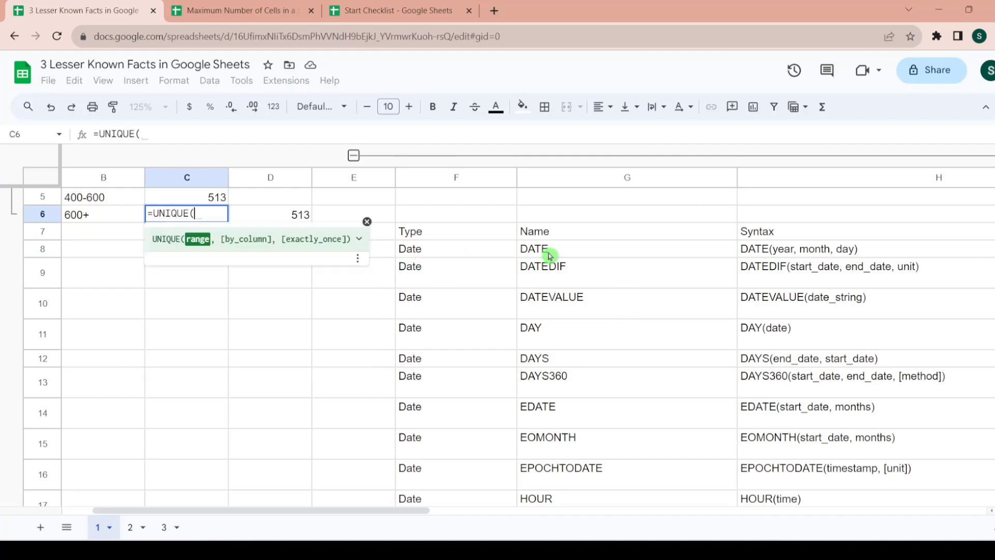
click(477, 256)
key(ctrl+shift+Down)
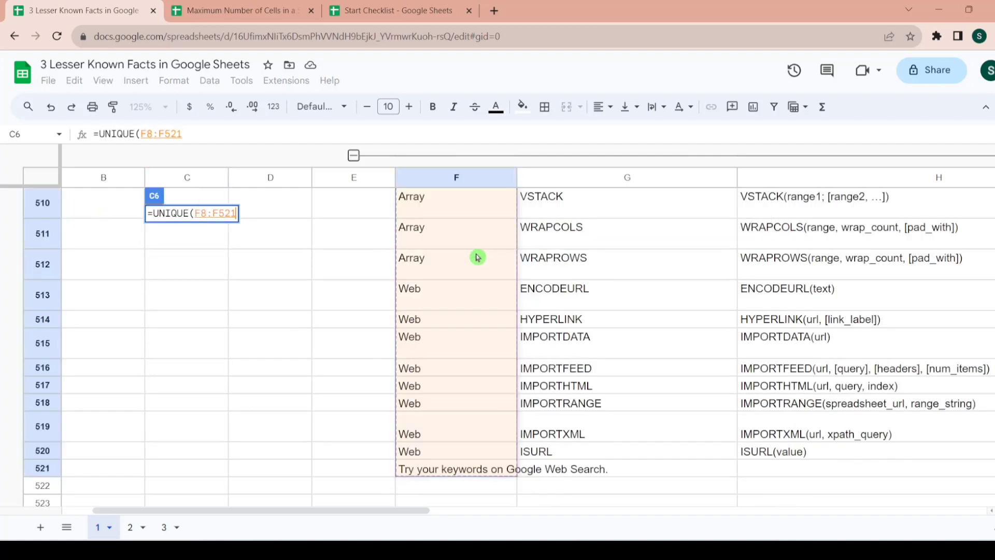
key(shift+Up)
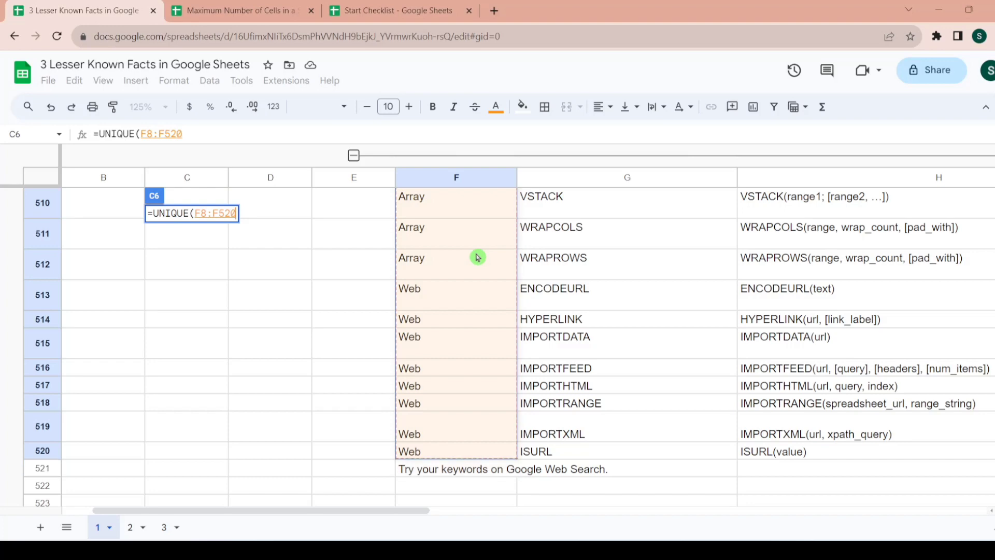
key(Return)
Step: Review the list of distinct function types in column C from its first entry to its last
key(Up)
key(Up)
key(Up)
key(Up)
key(Up)
key(Up)
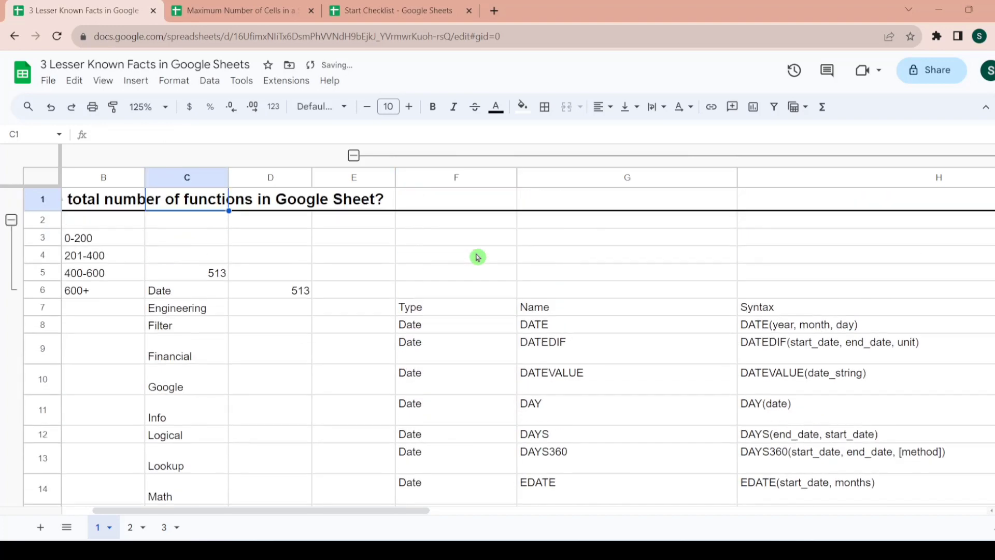
key(Down)
key(Down)
key(Down)
key(Down)
key(Down)
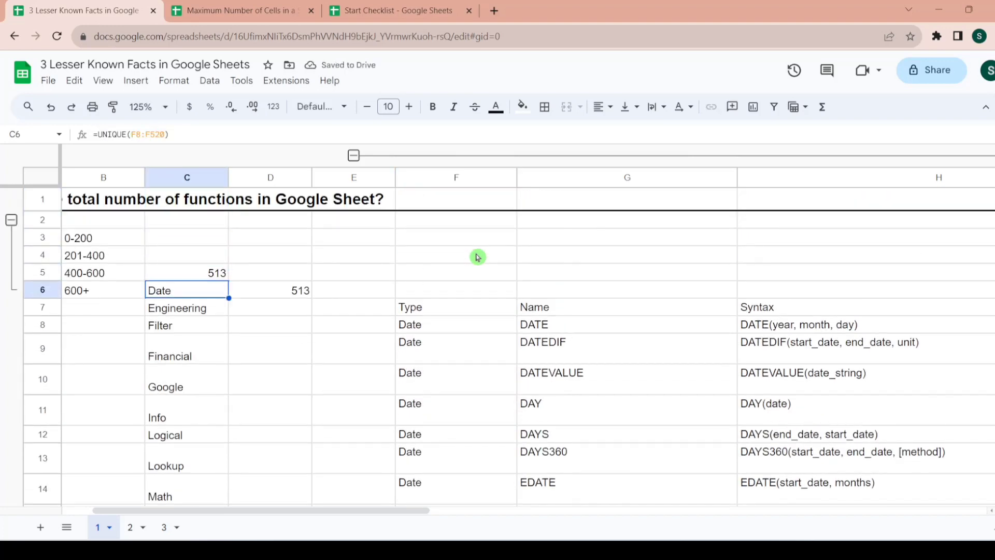
key(Down)
key(Down)
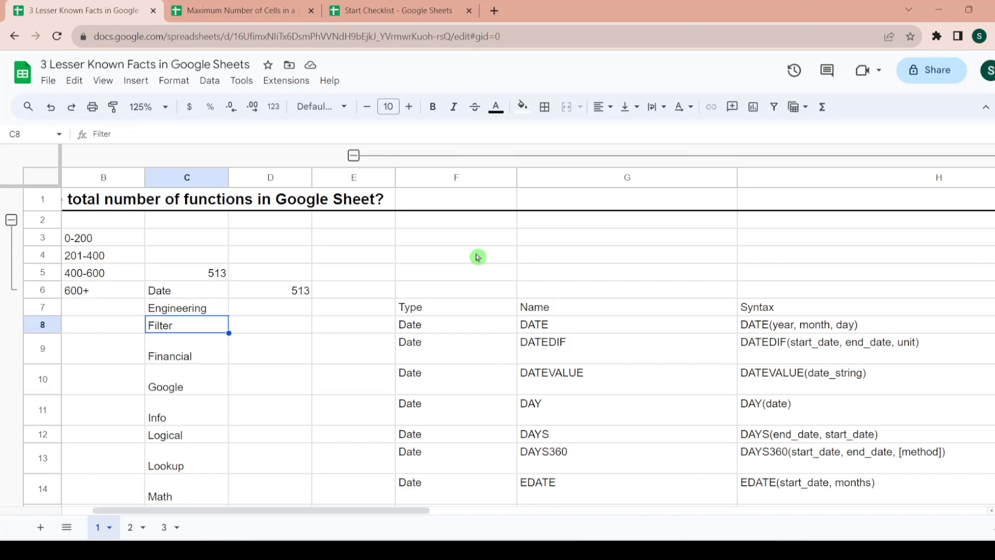
key(Down)
key(Down)
key(Down)
key(Down)
key(Down)
key(Down)
key(Down)
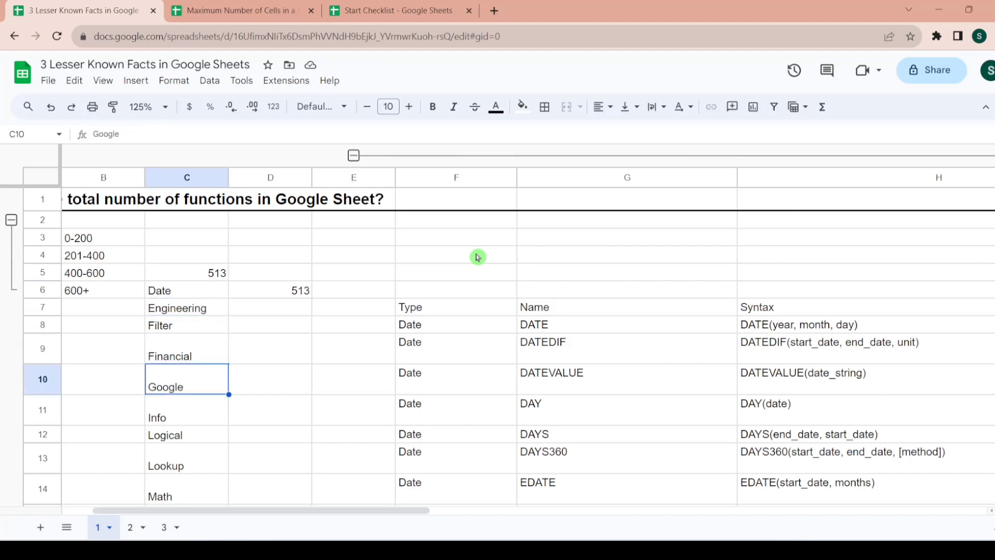
key(Down)
key(Down)
key(Down)
key(Down)
key(Down)
key(Down)
key(Down)
key(Down)
key(Down)
key(Down)
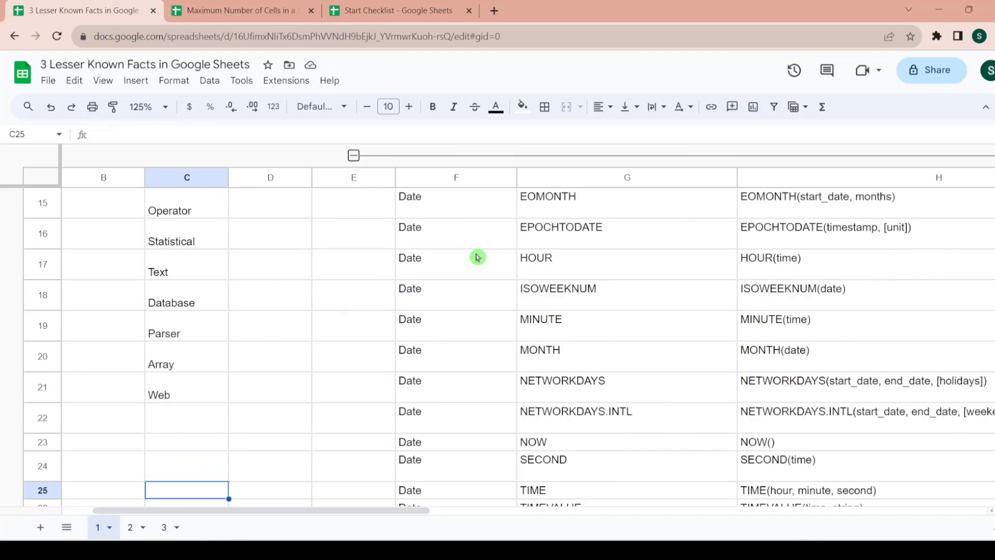
Step: Examine the function table's Type and Name columns where the Date functions give way to the Engineering functions
key(Right)
key(Right)
key(Right)
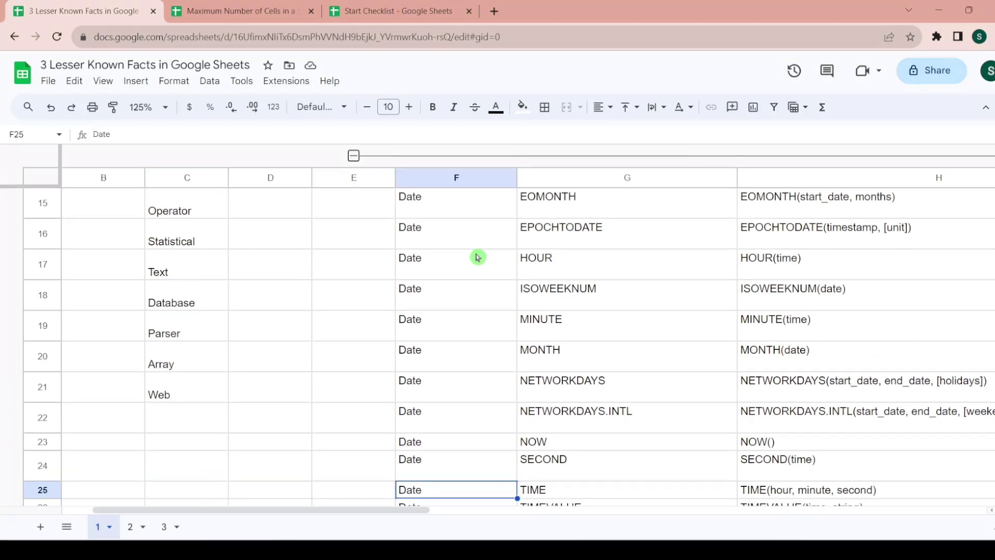
key(Page_Down)
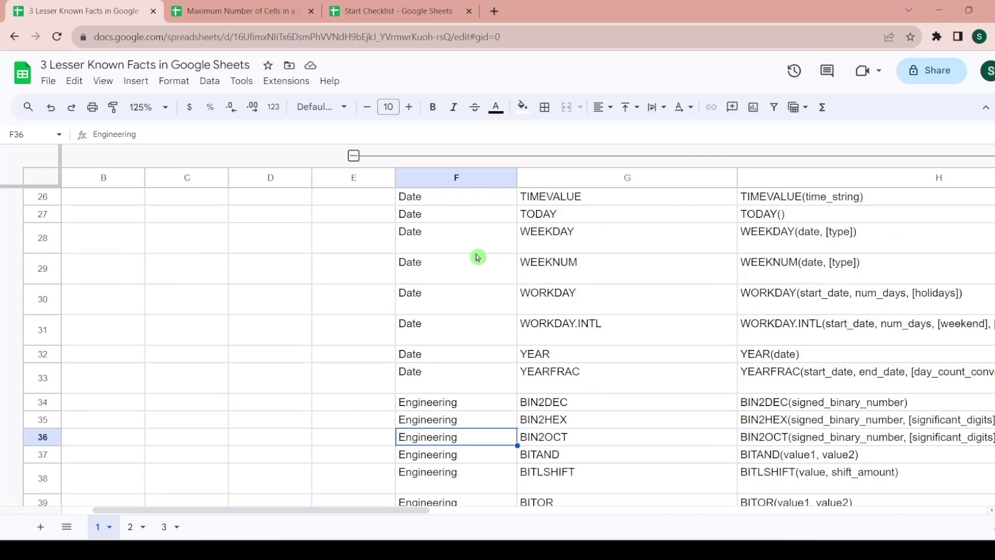
key(Up)
key(Up)
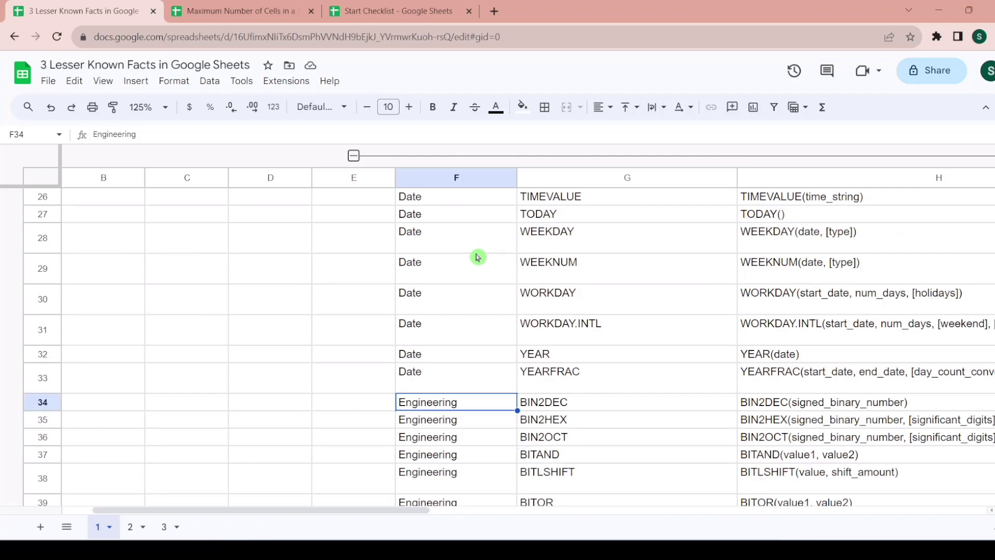
key(Right)
key(Down)
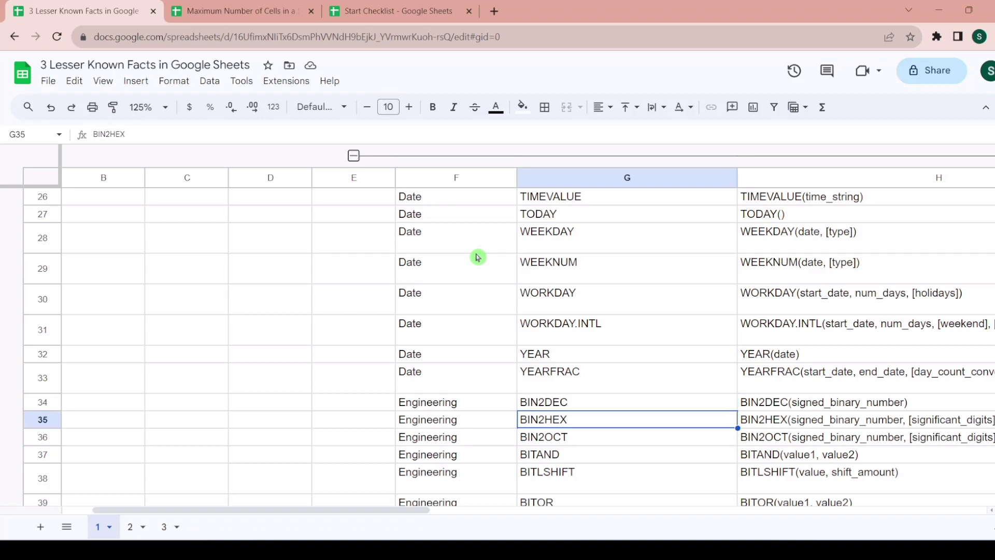
key(Up)
key(Down)
key(Left)
key(Down)
key(Down)
key(Down)
key(Down)
key(Down)
key(Down)
key(Down)
key(Down)
key(Down)
key(Down)
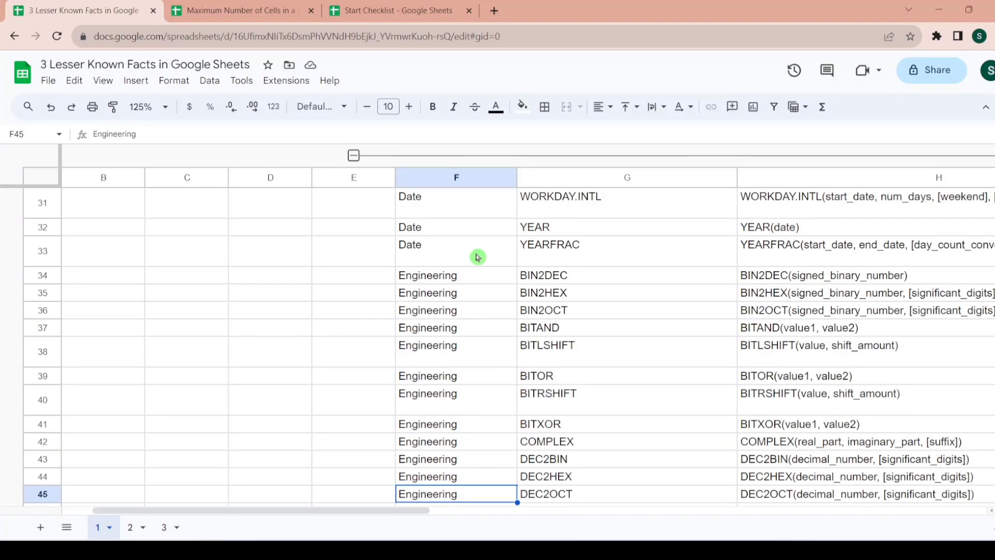
Step: Examine the Type column from the Engineering functions down to the Financial function ACCRINT in row 85
key(Down)
key(Down)
key(Down)
key(Down)
key(Down)
key(Down)
key(Down)
key(Down)
key(Down)
key(Down)
key(Down)
key(Down)
key(Down)
key(Down)
key(Down)
key(Down)
key(Down)
key(Down)
key(Down)
key(Down)
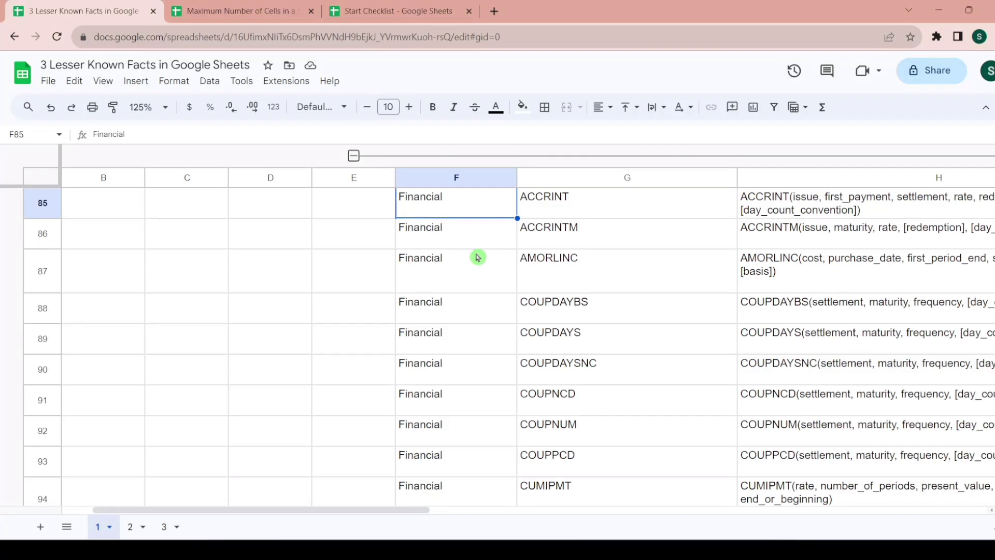
Step: Review the names of the Financial functions in column G from ACCRINT to PDURATION
key(Right)
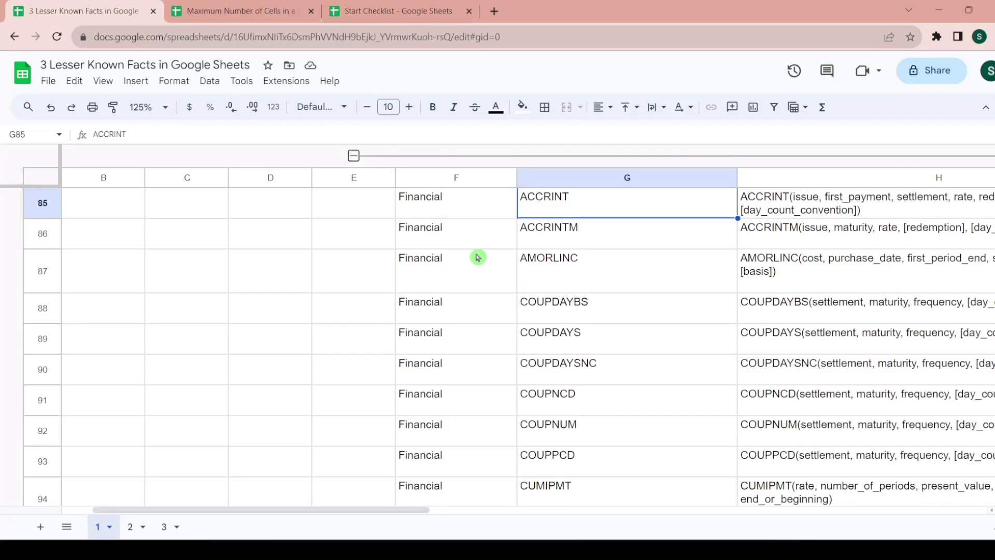
key(Down)
key(Down)
key(Down)
key(Down)
key(Down)
key(Down)
key(Down)
key(Down)
key(Down)
key(Down)
key(Down)
key(Down)
key(Down)
key(Down)
key(Down)
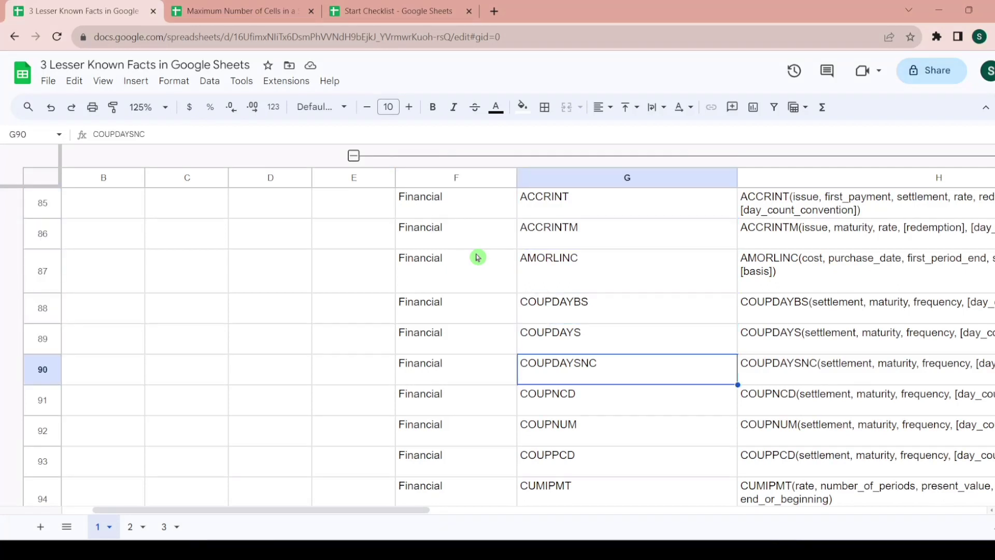
key(Down)
key(Down)
key(Down)
key(Down)
key(Down)
key(Down)
key(Down)
key(Down)
key(Down)
key(Down)
key(Down)
key(Down)
key(Down)
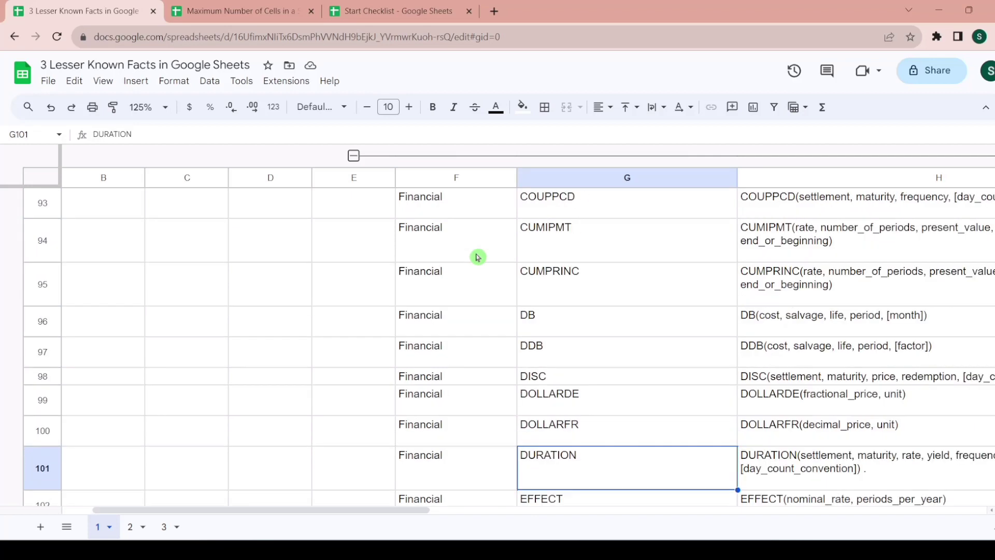
key(Down)
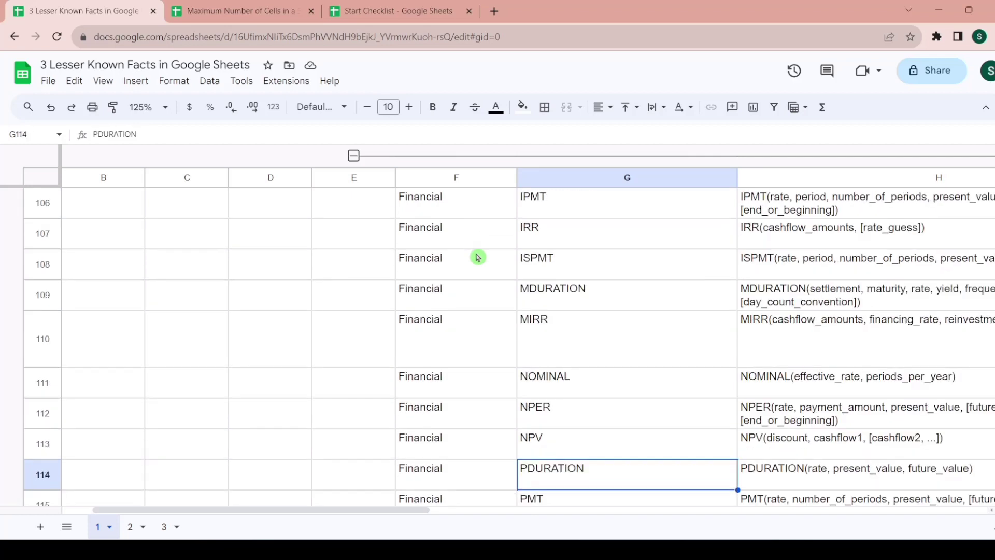
key(Up)
key(Up)
key(Left)
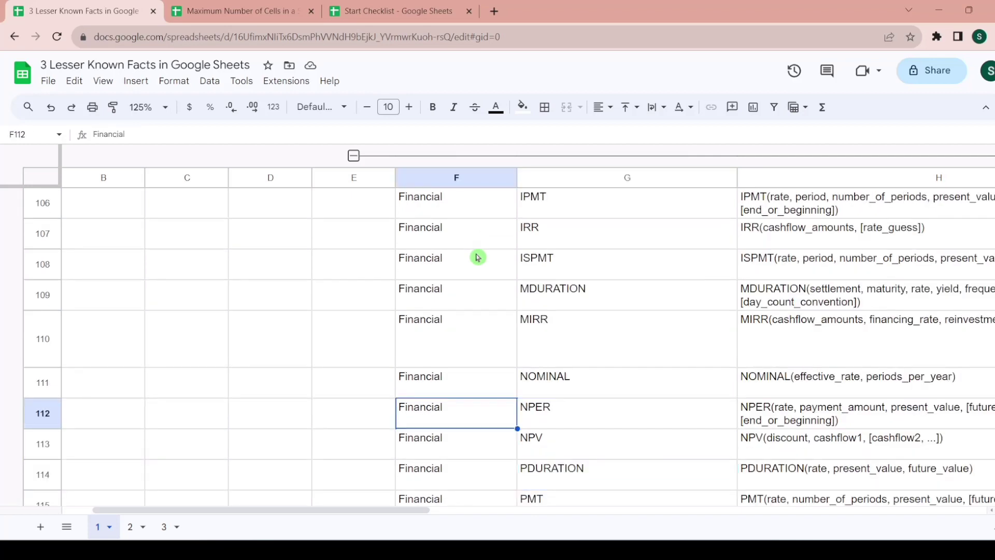
Step: Examine the Type column from the Financial function NPER down to the Info function ISREF
key(Down)
key(Down)
key(Down)
key(Down)
key(Down)
key(Down)
key(Down)
key(Down)
key(Down)
key(Down)
key(Down)
key(Down)
key(Down)
key(Down)
key(Down)
key(Down)
key(Down)
key(Down)
key(Down)
key(Down)
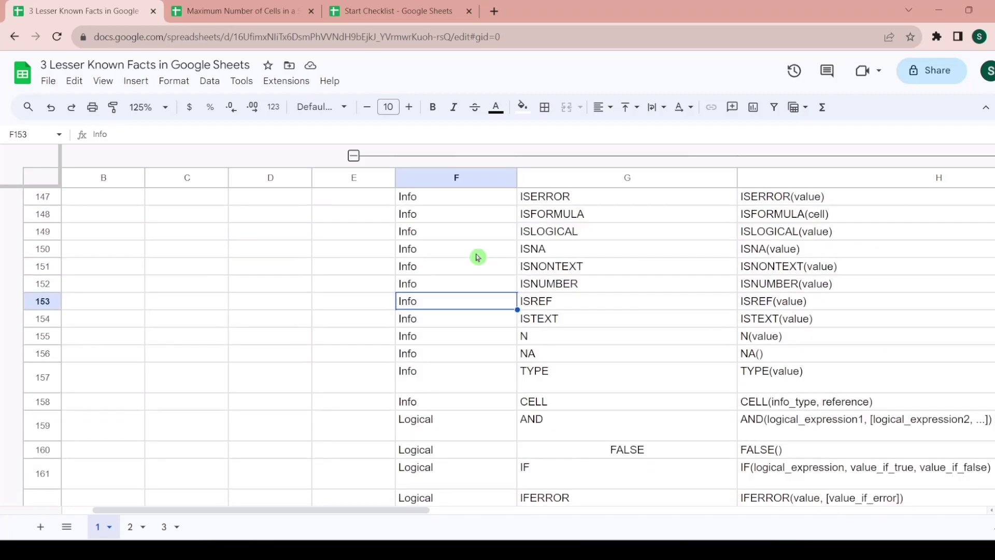
Step: Examine the Info function names around ISREF and the types down to the first Logical function, AND
key(Right)
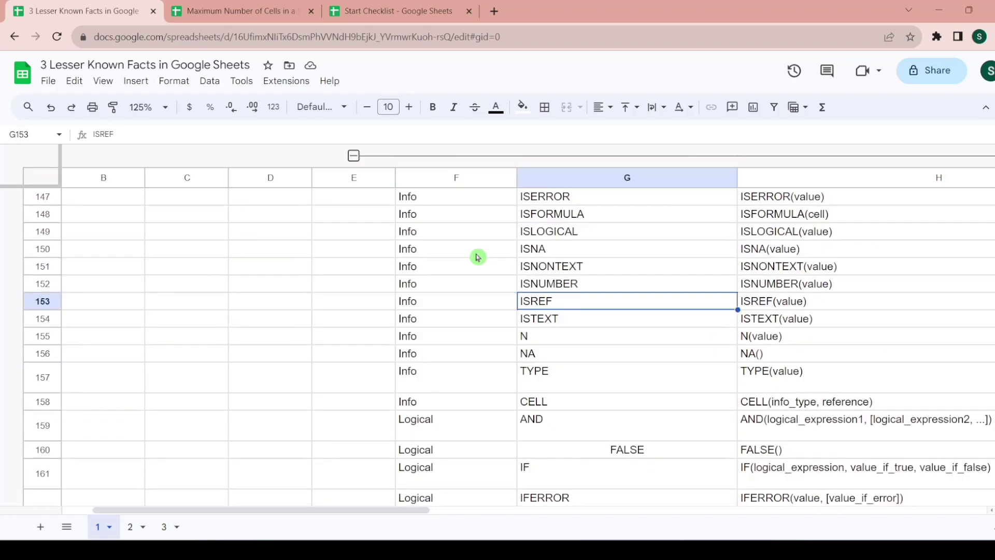
key(Up)
key(Down)
key(Down)
key(Left)
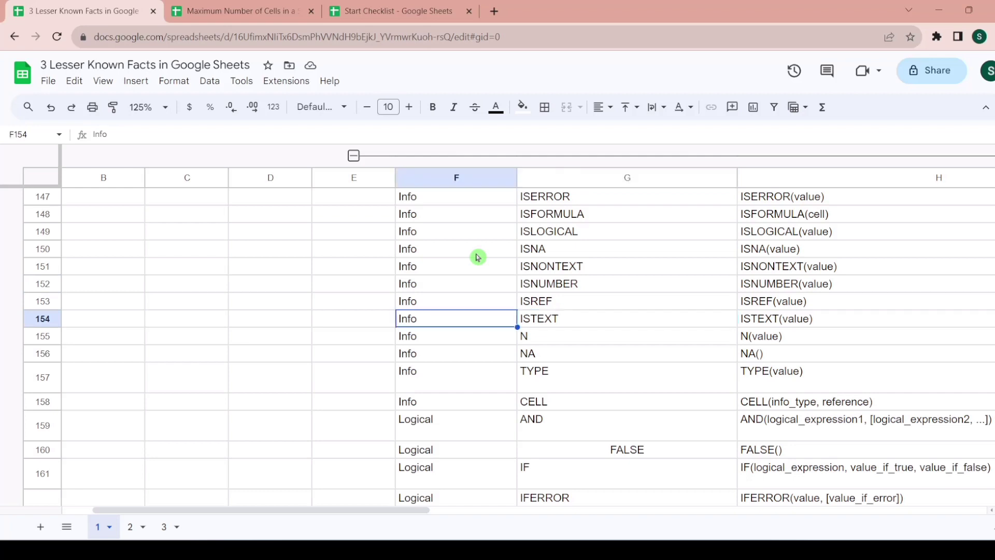
key(Down)
key(Down)
key(Down)
key(Down)
key(Down)
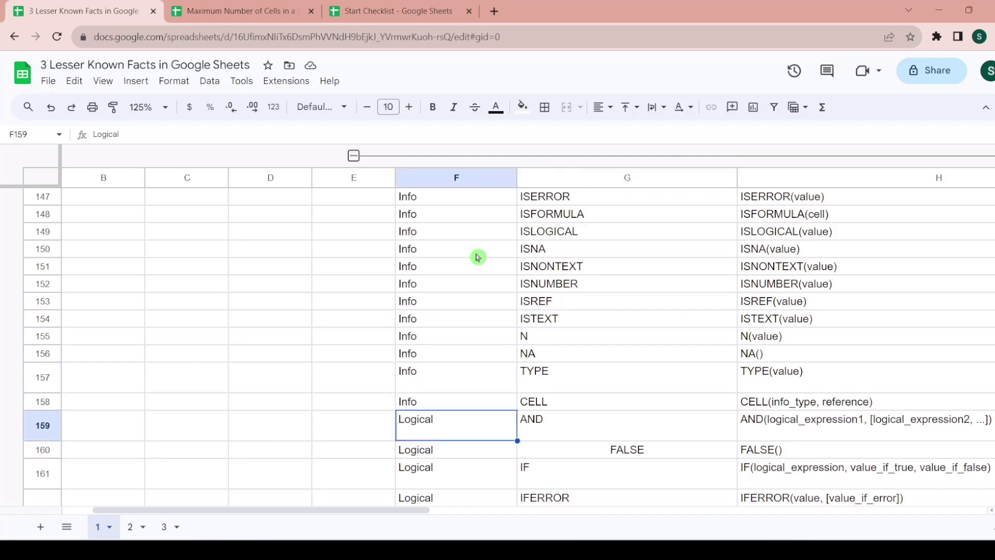
Step: Examine the Type column from the Logical functions down to the Lookup functions at row 181
key(Down)
key(Down)
key(Down)
key(Down)
key(Down)
key(Down)
key(Down)
key(Down)
key(Down)
key(Down)
key(Down)
key(Down)
key(Down)
key(Down)
key(Down)
key(Down)
key(Down)
key(Down)
key(Down)
key(Down)
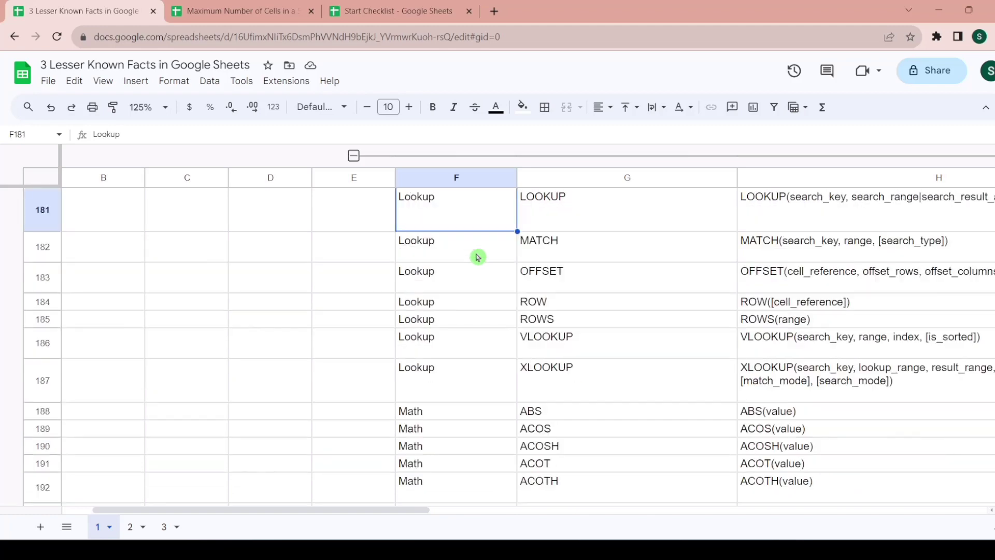
Step: Examine the Type column from the remaining Lookup functions into the Math functions, down to IMSQRT in row 230
key(Down)
key(Down)
key(Down)
key(Down)
key(Down)
key(Down)
key(Down)
key(Down)
key(Down)
key(Down)
key(Down)
key(Down)
key(Down)
key(Down)
key(Down)
key(Down)
key(Down)
key(Down)
key(Down)
key(Down)
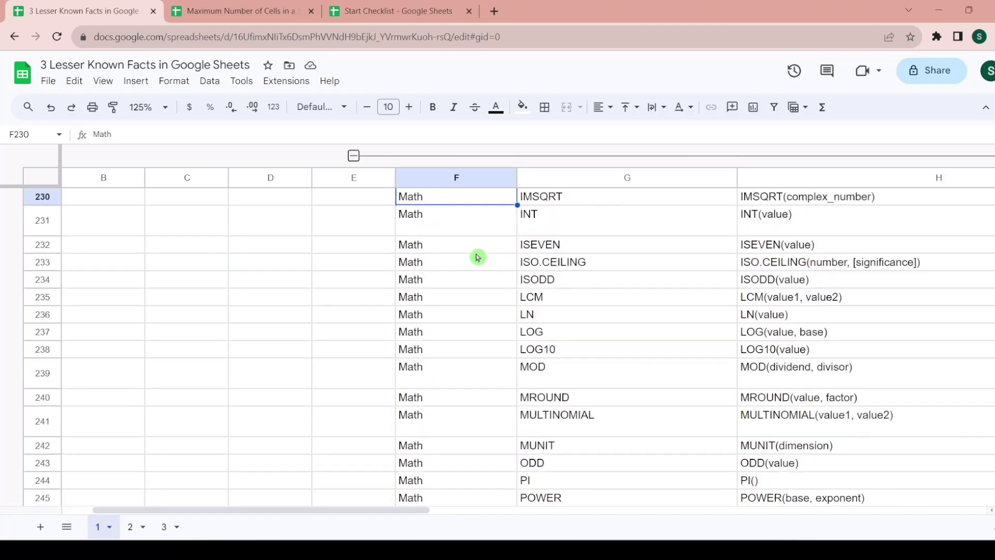
Step: Examine the Type column from the Math function IMSQRT down to the Statistical function AVERAGEIF in row 293
key(Down)
key(Down)
key(Down)
key(Down)
key(Down)
key(Down)
key(Down)
key(Down)
key(Down)
key(Down)
key(Down)
key(Down)
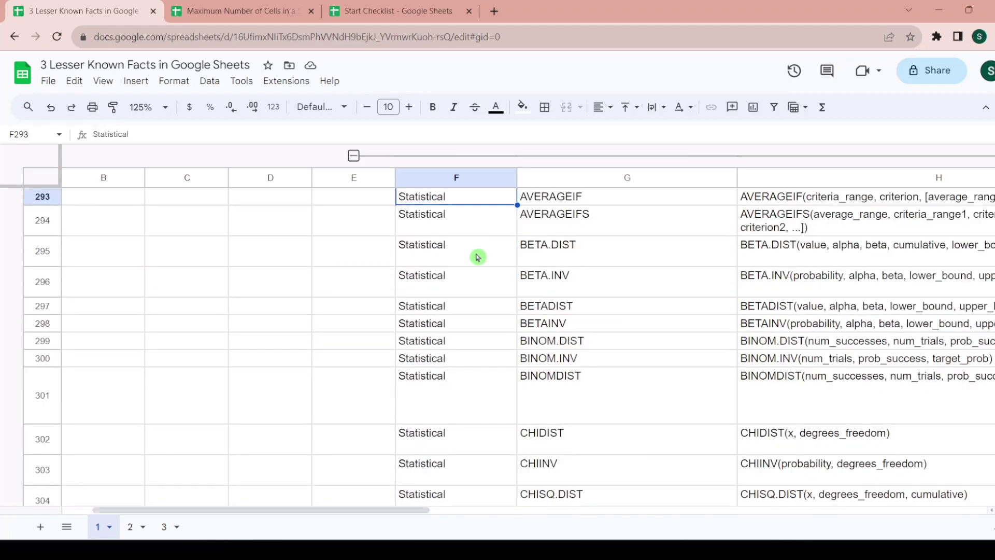
Step: Examine the Statistical functions from AVERAGEIF down to SLOPE in row 395
key(Down)
key(Down)
key(Down)
key(Down)
key(Down)
key(Down)
key(Down)
key(Down)
key(Down)
key(Down)
key(Down)
key(Down)
key(Down)
key(Down)
key(Down)
key(Down)
key(Down)
key(Down)
key(Down)
key(Down)
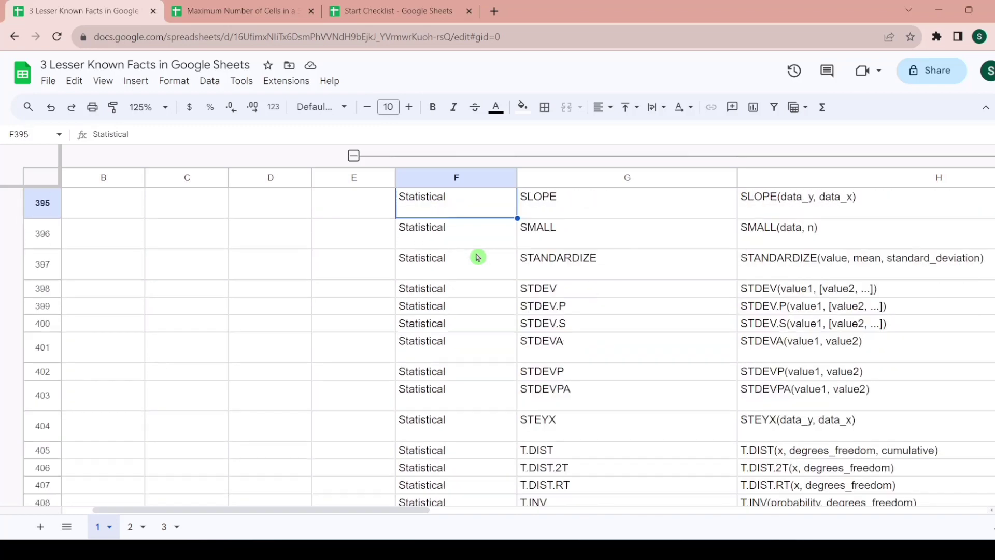
Step: Examine the function list further down the Type column, past the Statistical function SLOPE
key(Down)
key(Down)
key(Down)
key(Down)
key(Down)
key(Down)
key(Down)
key(Down)
key(Down)
key(Down)
key(Down)
key(Down)
key(Down)
key(Down)
key(Down)
key(Down)
key(Down)
key(Down)
key(Down)
key(Down)
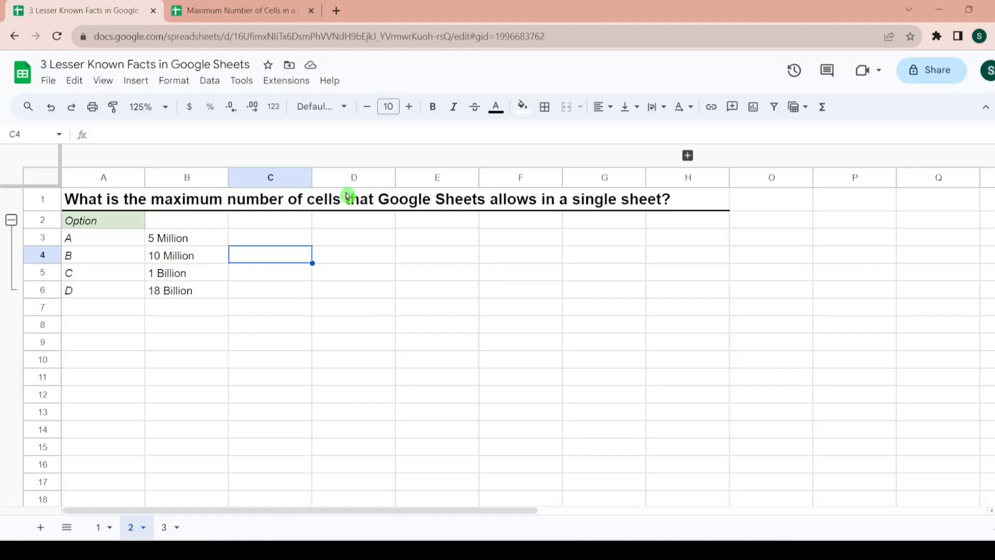
Step: In the "Maximum Number of Cells in a Sheet" spreadsheet, enter 10000000 for Cells in F1 and 18278 for Column in F2
click(262, 10)
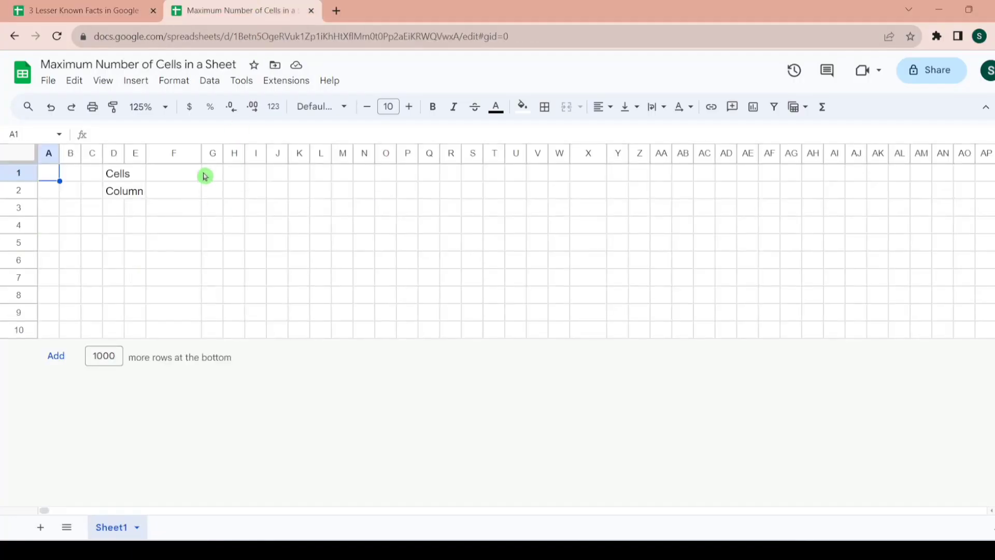
click(186, 177)
key(Down)
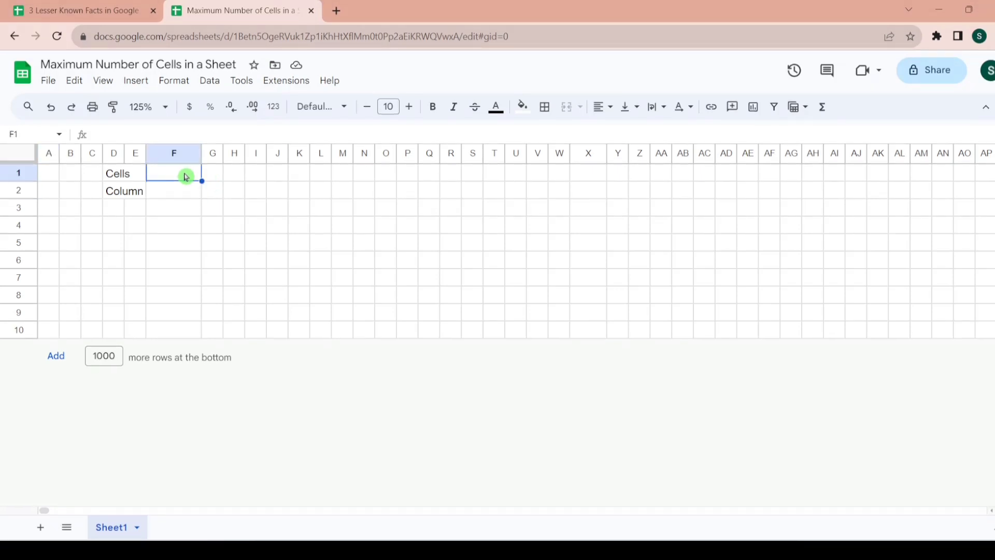
text(10)
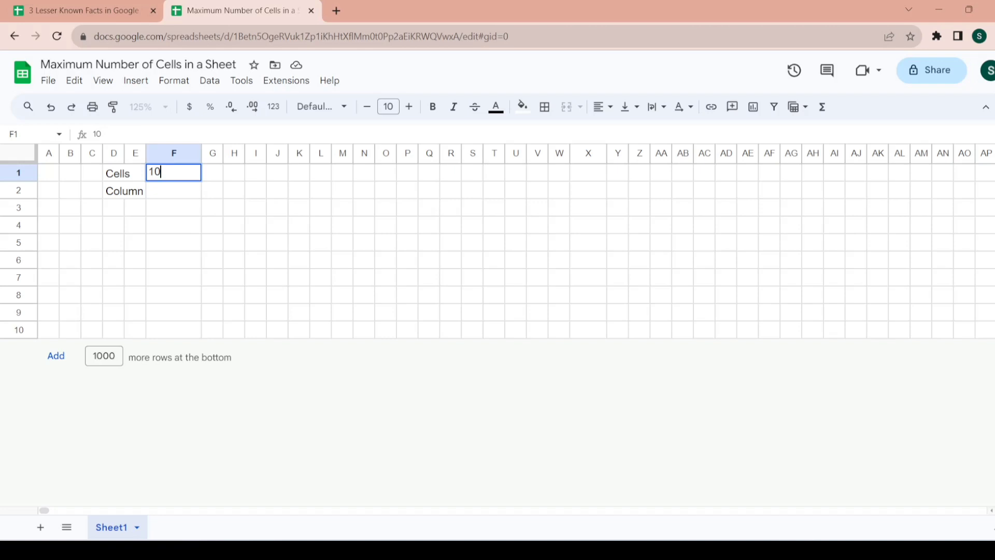
text(000000)
key(Return)
text(182)
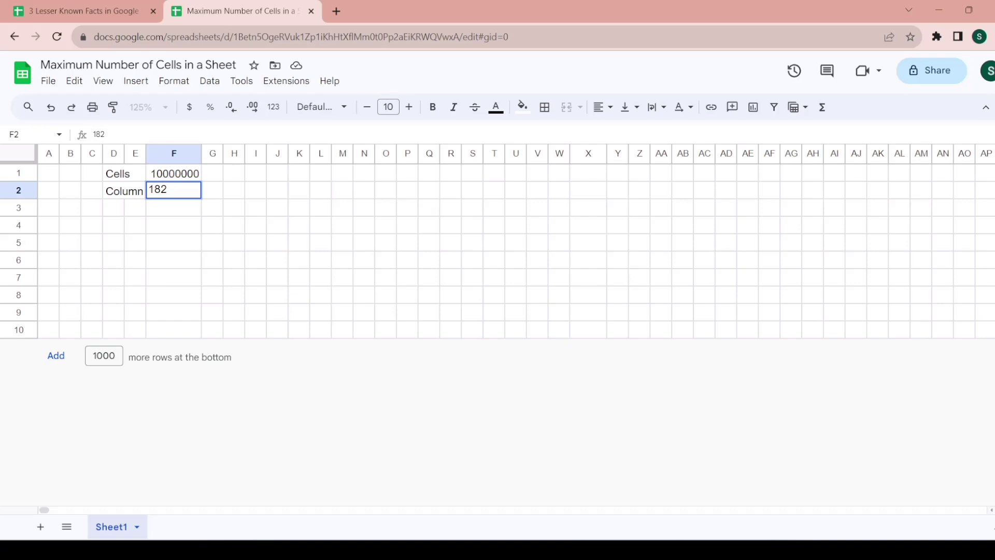
text(78)
click(179, 196)
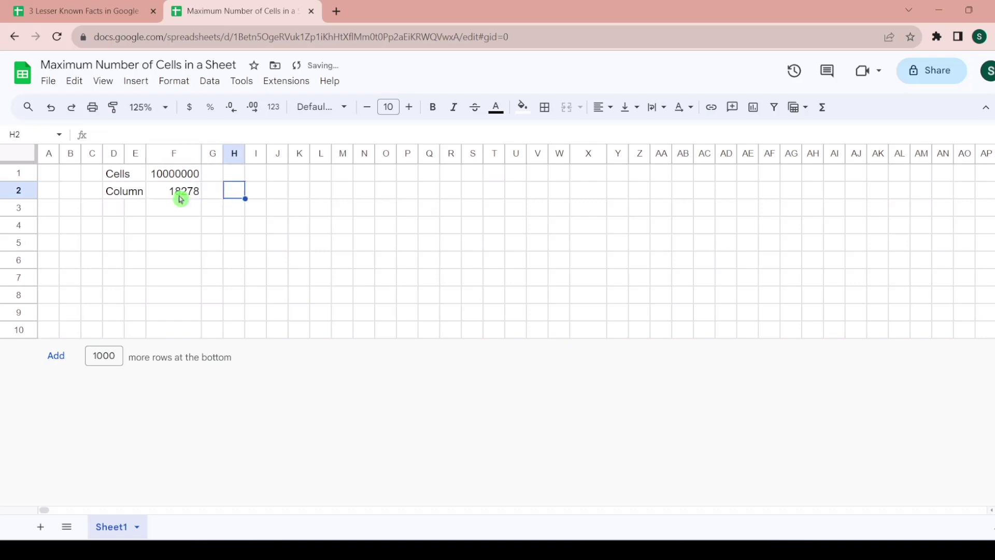
Step: Examine the column letters along row 1, starting at A1 and going past Z to AA
key(Left)
key(Left)
key(Left)
key(Left)
key(Left)
key(Up)
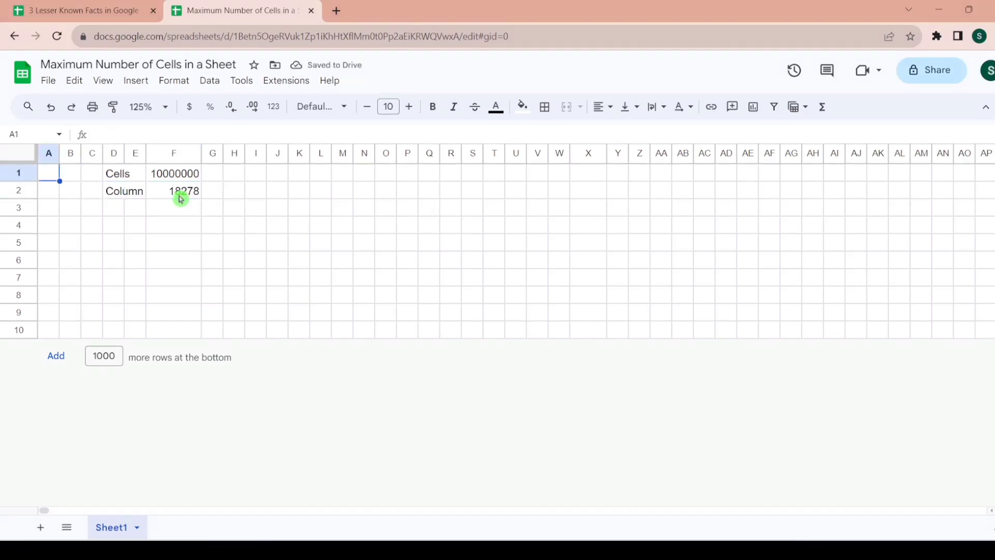
key(Right)
key(Right)
key(Right)
key(Right)
key(Right)
key(Right)
key(Right)
key(Right)
key(Right)
key(Right)
key(Right)
key(Right)
key(Right)
key(Right)
key(Right)
key(Right)
key(Right)
key(Right)
key(Right)
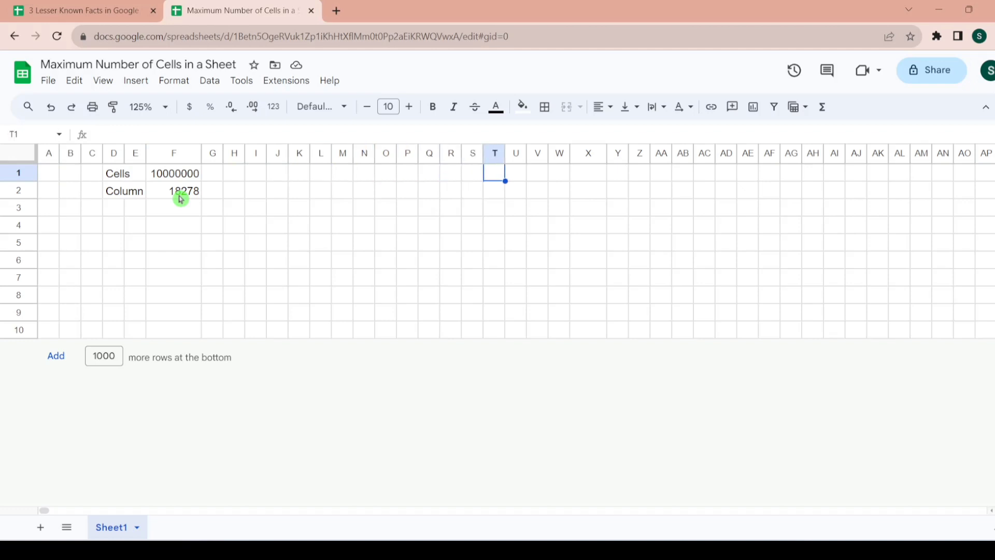
key(Right)
key(Right)
key(Right)
key(Right)
key(Right)
key(Right)
key(Right)
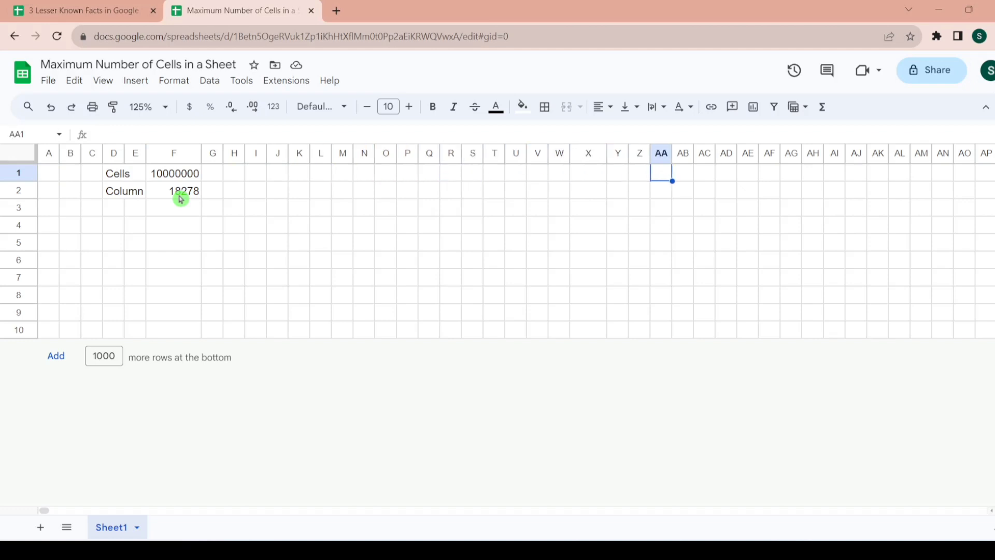
Step: Examine the two-letter column headings along row 1 from AB to BG
key(Right)
key(Right)
key(Right)
key(Right)
key(Right)
key(Right)
key(Right)
key(Right)
key(Right)
key(Right)
key(Right)
key(Right)
key(Right)
key(Right)
key(Right)
key(Right)
key(Right)
key(Right)
key(Right)
key(Right)
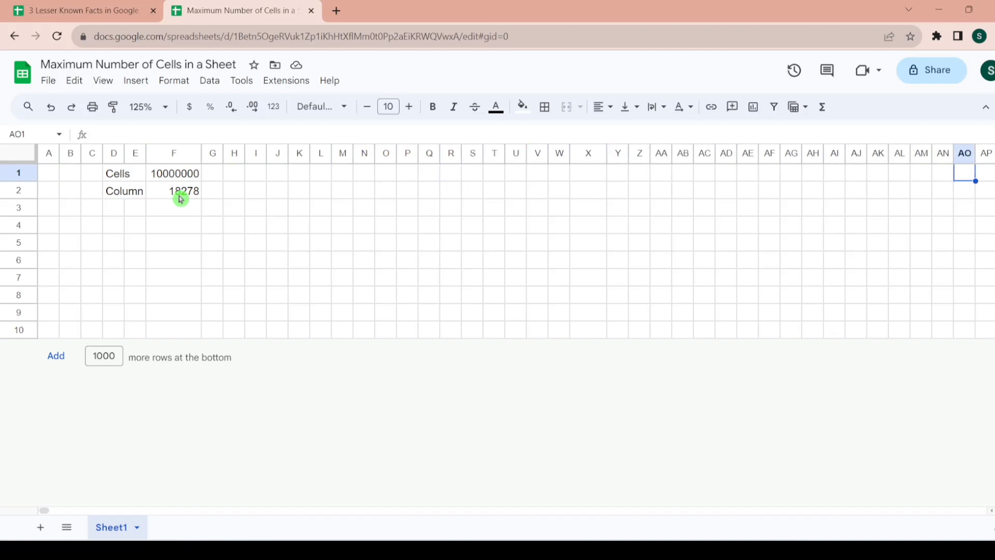
key(Right)
key(Right)
key(Right)
key(Right)
key(Right)
key(Right)
key(Right)
key(Right)
key(Right)
key(Right)
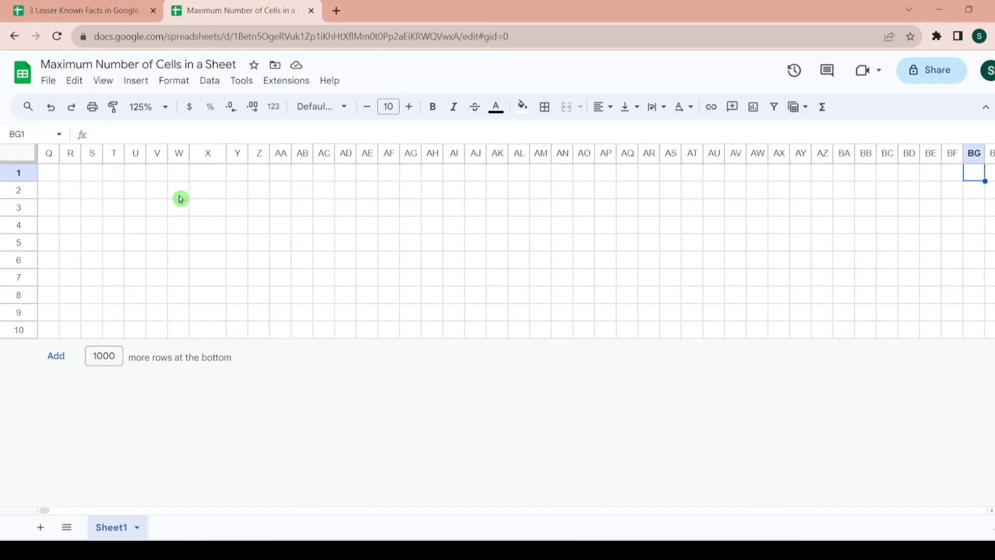
Step: Examine the column headings back and forth around BB and BD in row 1
key(Left)
key(Left)
key(Left)
key(Left)
key(Left)
key(Right)
key(Right)
key(Right)
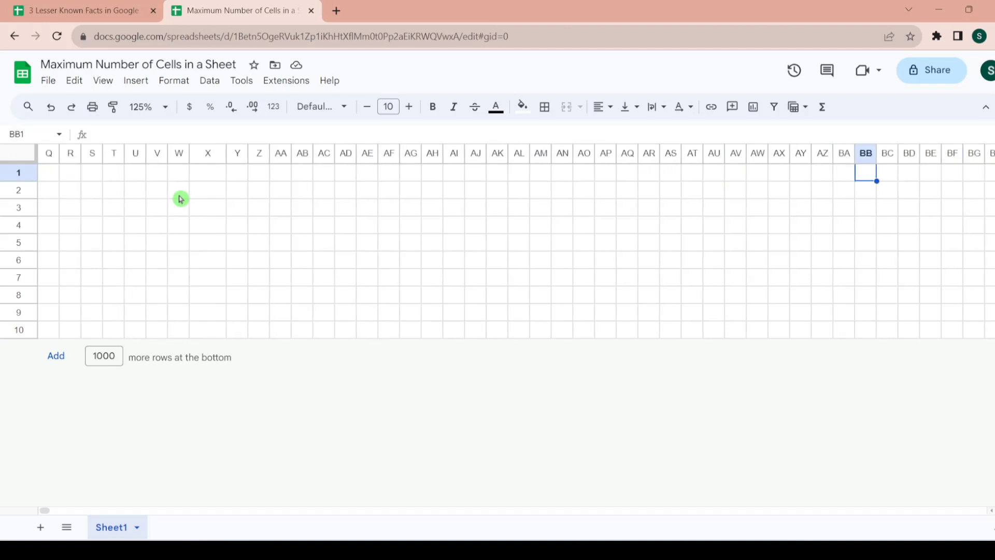
key(Right)
key(Left)
key(Left)
key(Left)
key(Left)
key(Left)
key(Left)
key(Left)
key(Left)
key(Left)
key(Left)
key(Left)
key(Left)
key(Left)
key(Left)
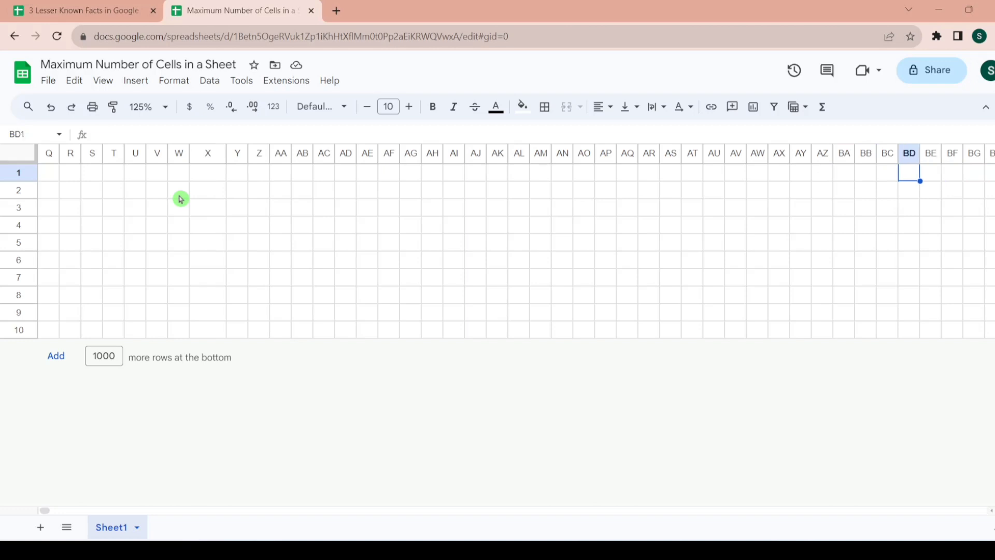
Step: Examine the column headings along row 1 backwards from BD through AC to the first columns of the sheet
key(Left)
key(Left)
key(Left)
key(Left)
key(Left)
key(Left)
key(Left)
key(Left)
key(Left)
key(Left)
key(Left)
key(Left)
key(Left)
key(Left)
key(Left)
key(Left)
key(Left)
key(Left)
key(Left)
key(Left)
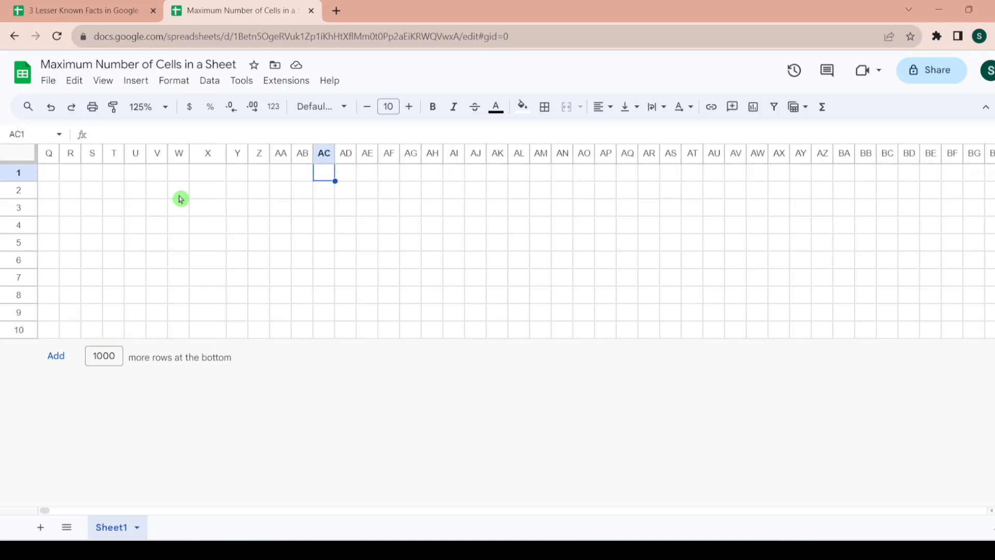
key(Down)
key(Down)
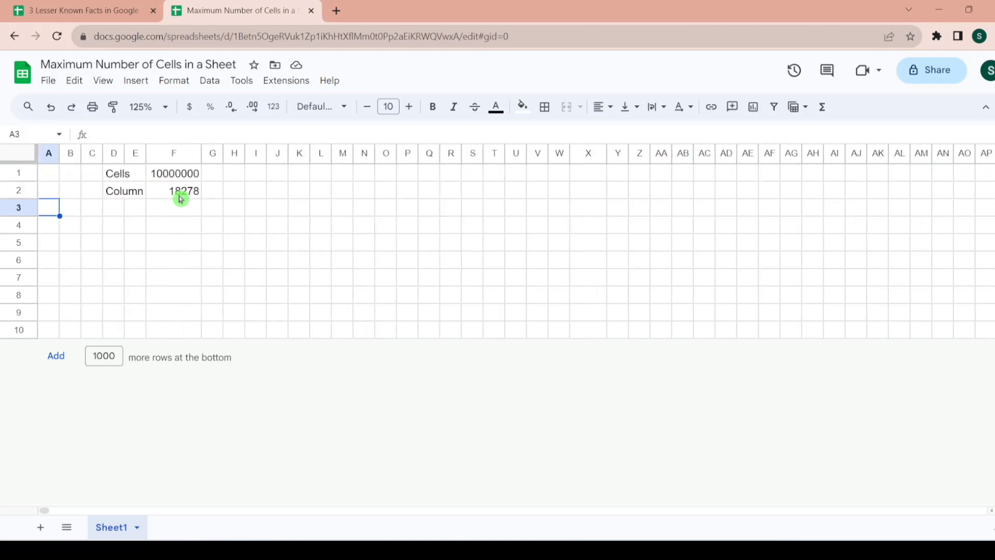
Step: Enter the first and last column letters of a sheet in row 2: A in J2 and ZZZ in M2
key(Up)
key(Right)
key(Right)
key(Right)
key(Right)
key(Right)
key(Right)
key(Right)
key(Right)
key(Right)
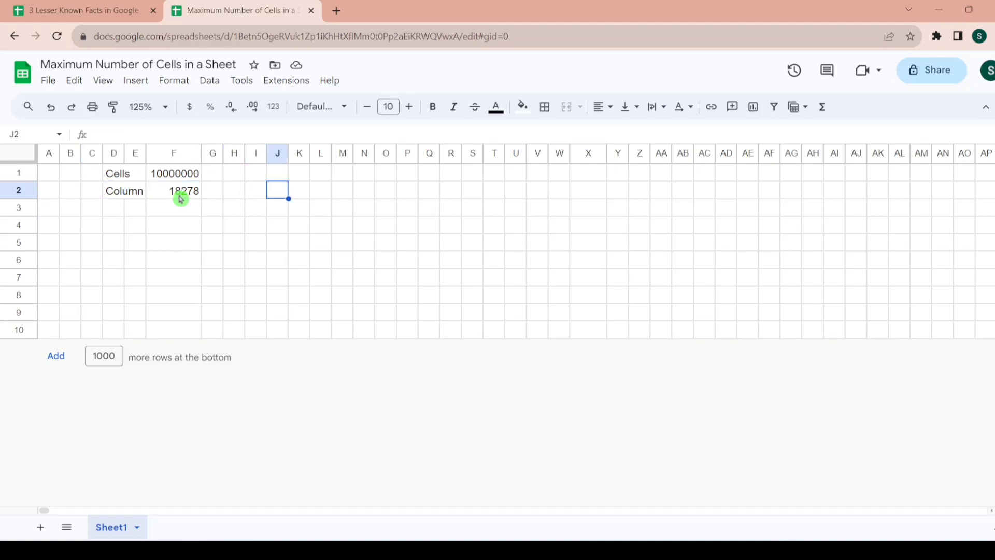
text(A)
key(Right)
key(Right)
key(Right)
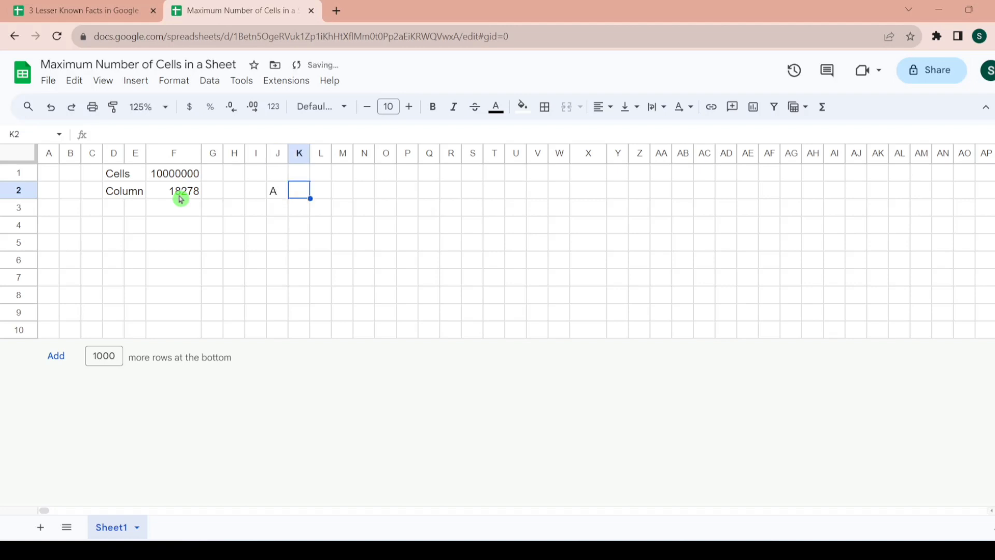
text(ZZZ)
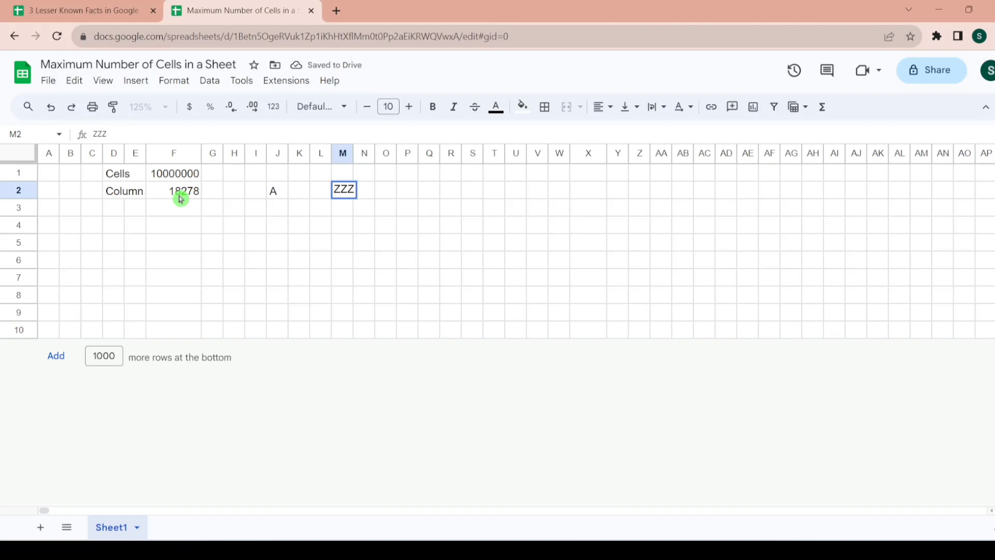
key(Return)
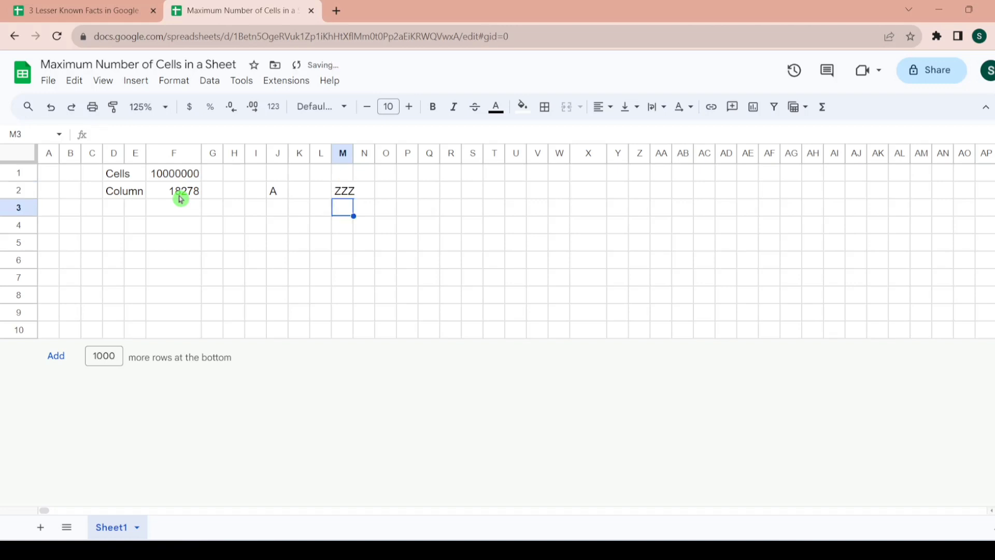
Step: Record the single-letter column range in row 4: A in J4, Z in K4 and 26 in L4
key(Left)
key(Left)
key(Left)
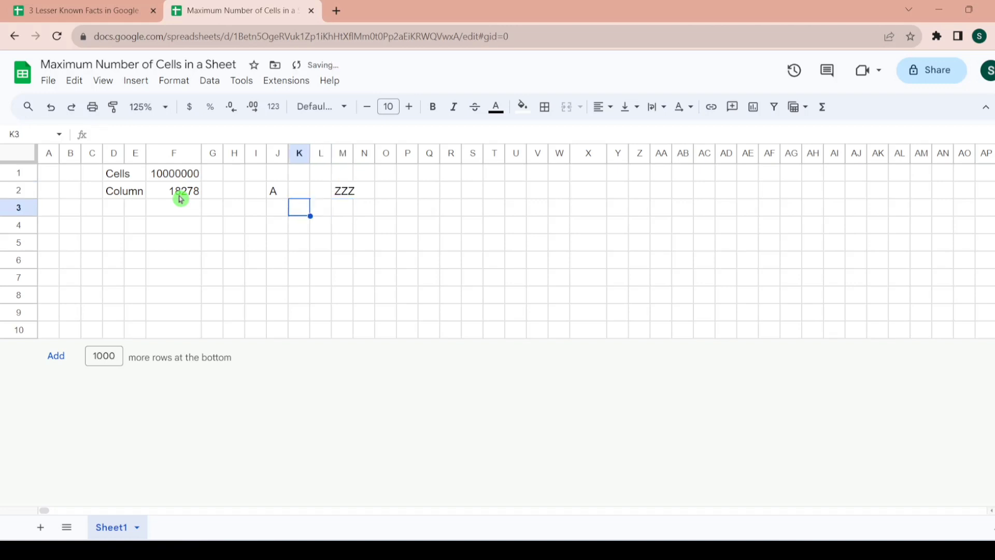
key(Down)
text(A)
key(Right)
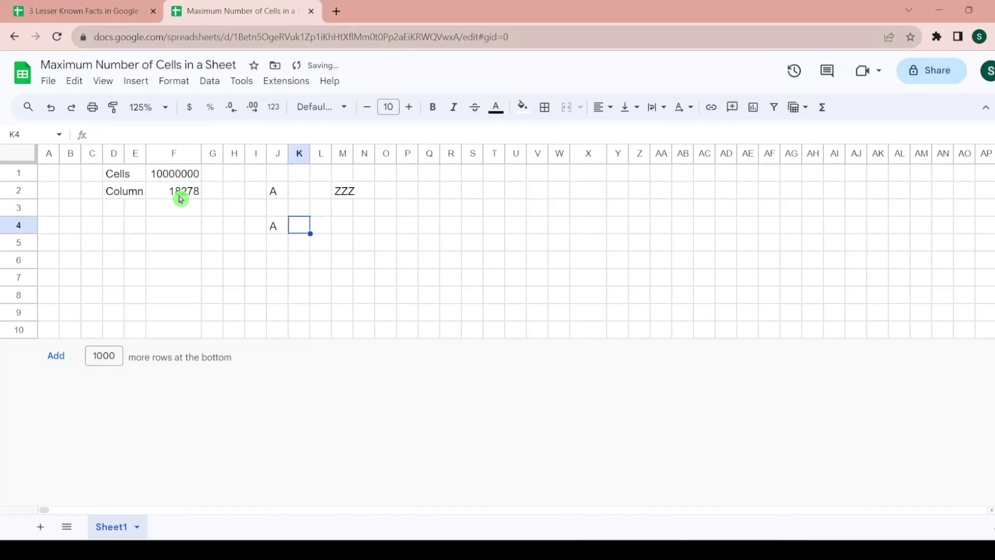
text(Z)
key(Right)
text(26)
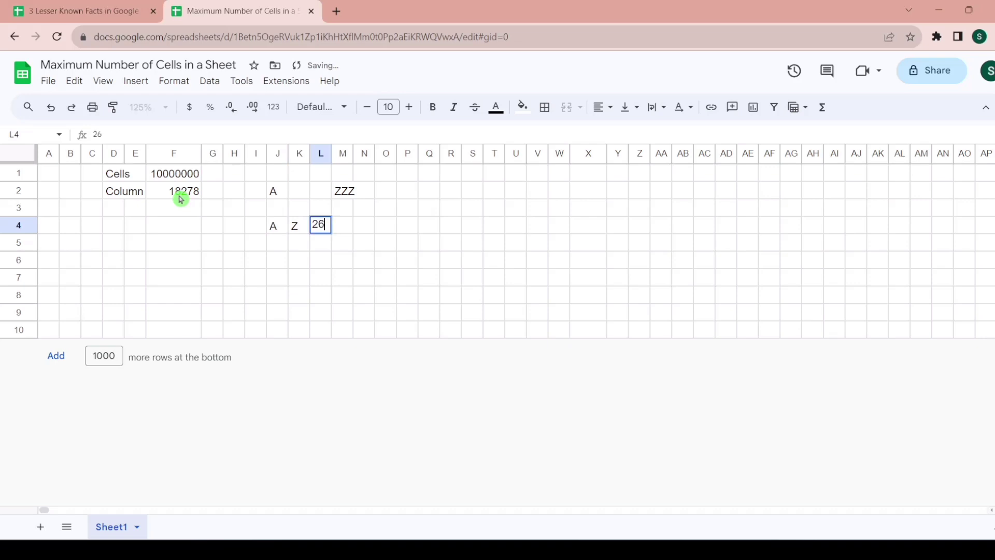
key(Return)
Step: Record the two-letter column range in row 5: AA in J5, ZZ in K5 and the formula =26*26 in L5
key(Left)
key(Left)
text(AA)
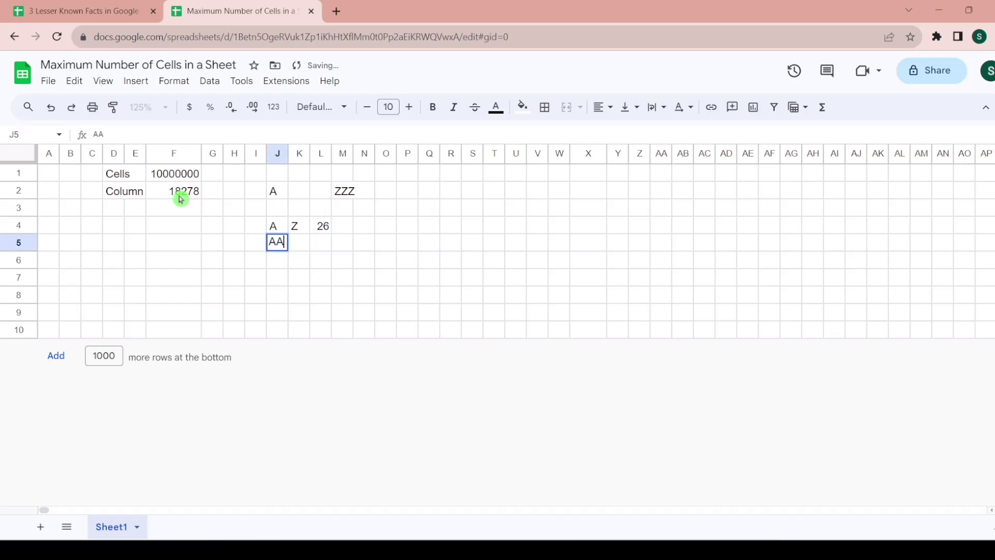
key(Right)
text(ZZ)
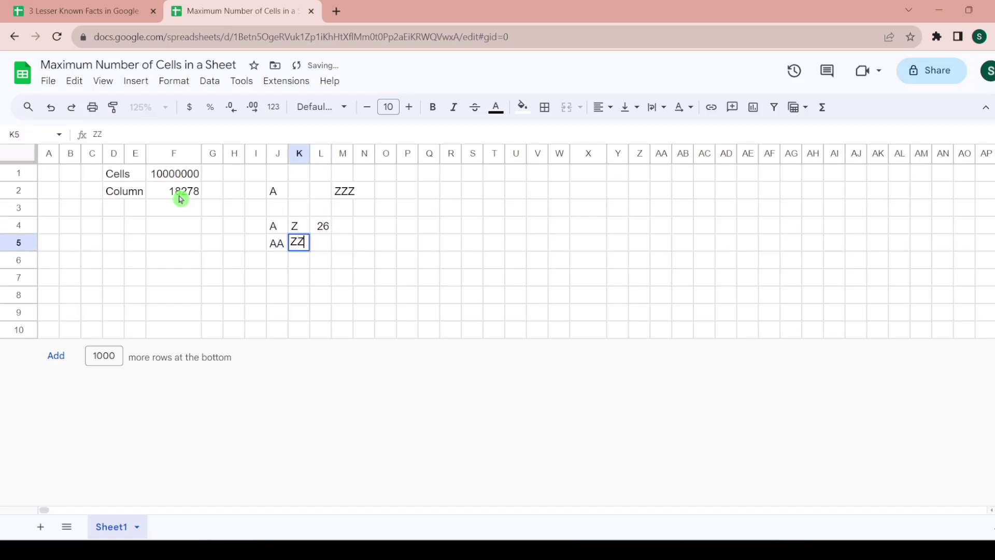
key(Right)
text(=26)
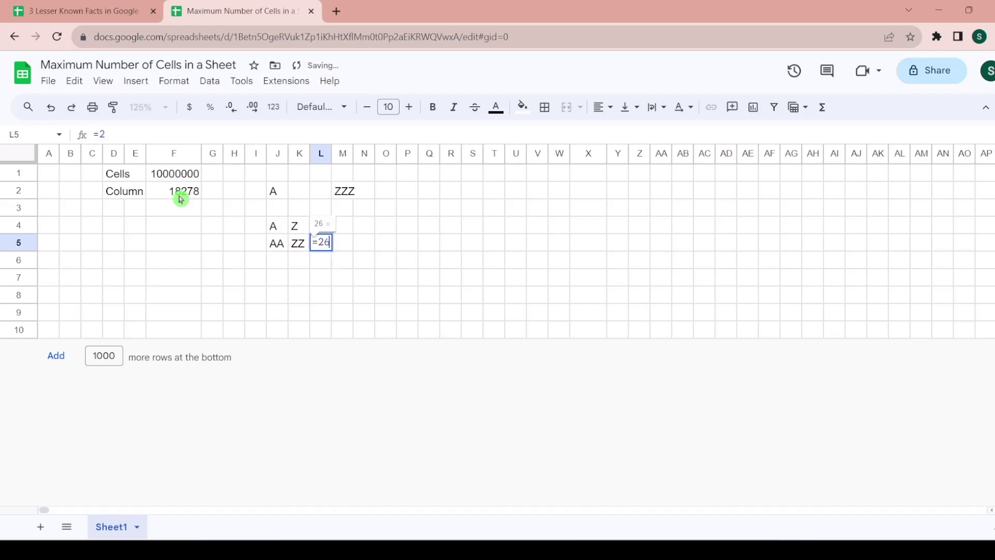
text(*26)
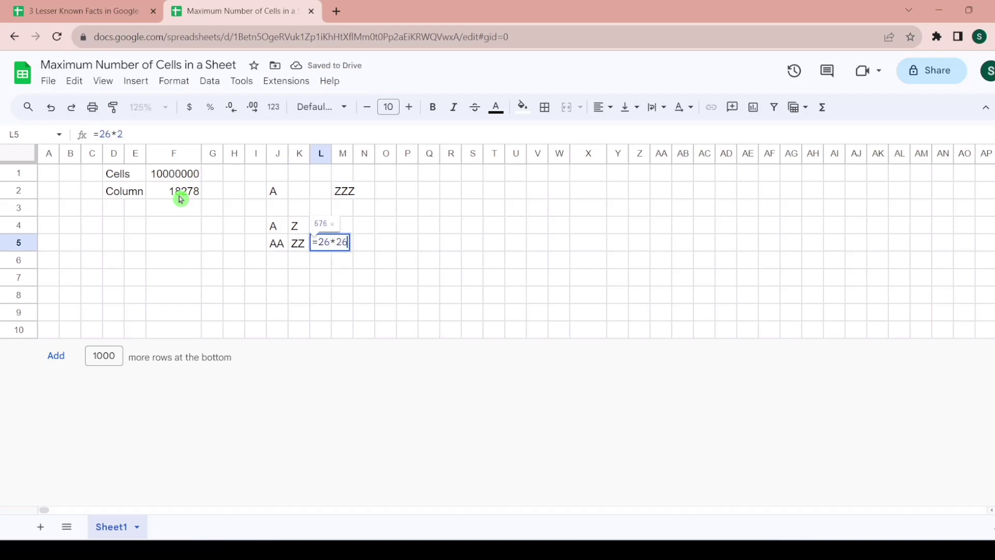
key(Return)
key(Up)
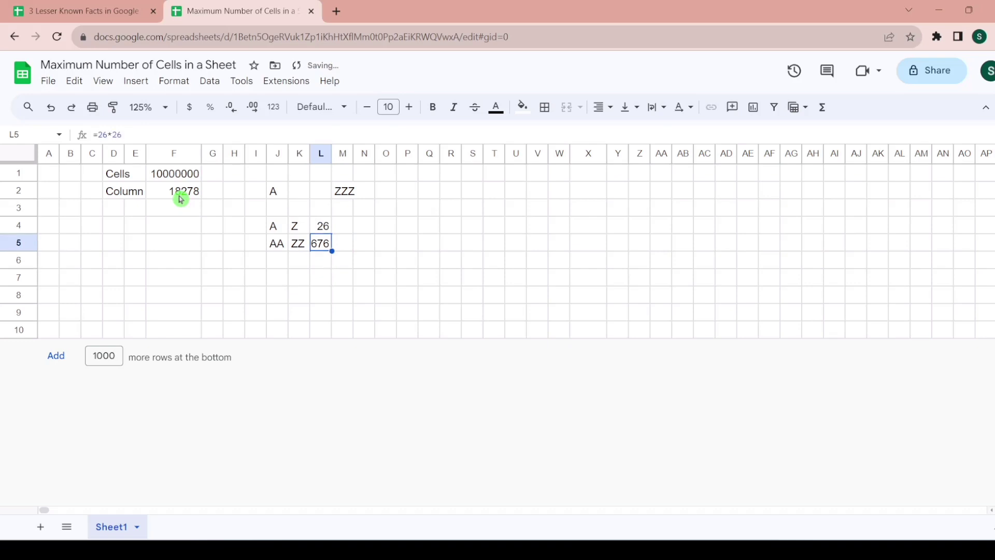
Step: Enter AAA in J6, ZZZ in K6 and =26*26*26 in L6, and total the column counts with =SUM(L4:L6) in L7
key(Down)
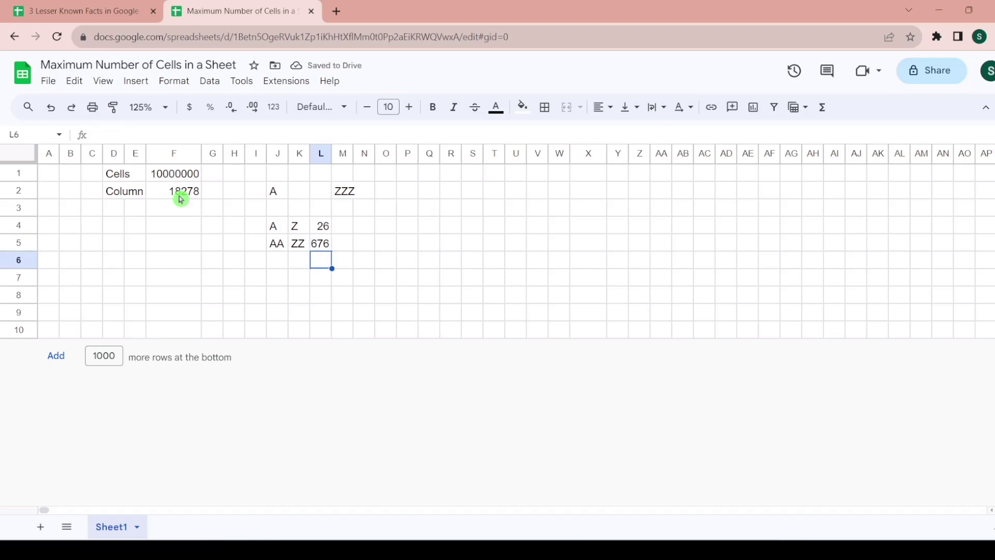
key(Left)
key(Left)
text(AAA)
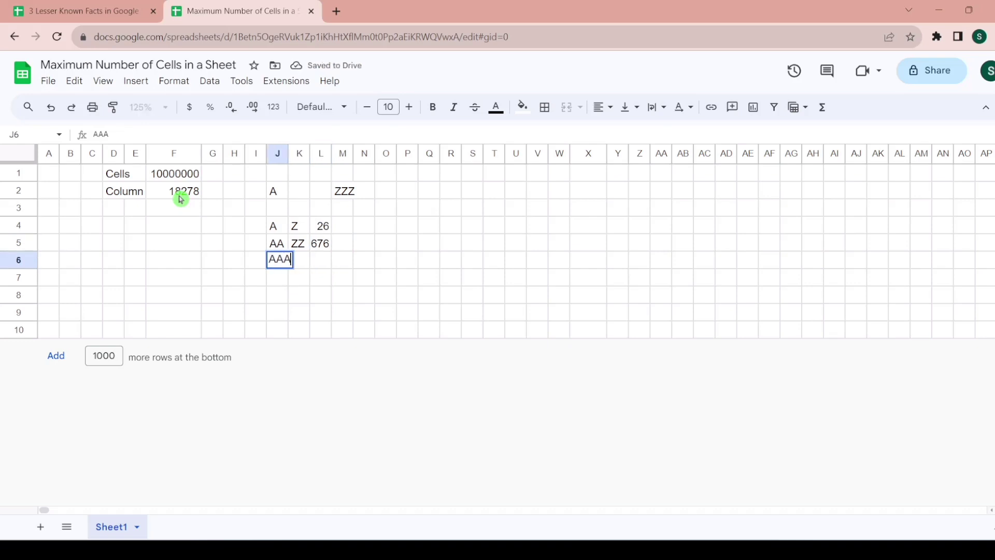
key(Tab)
text(ZZZ)
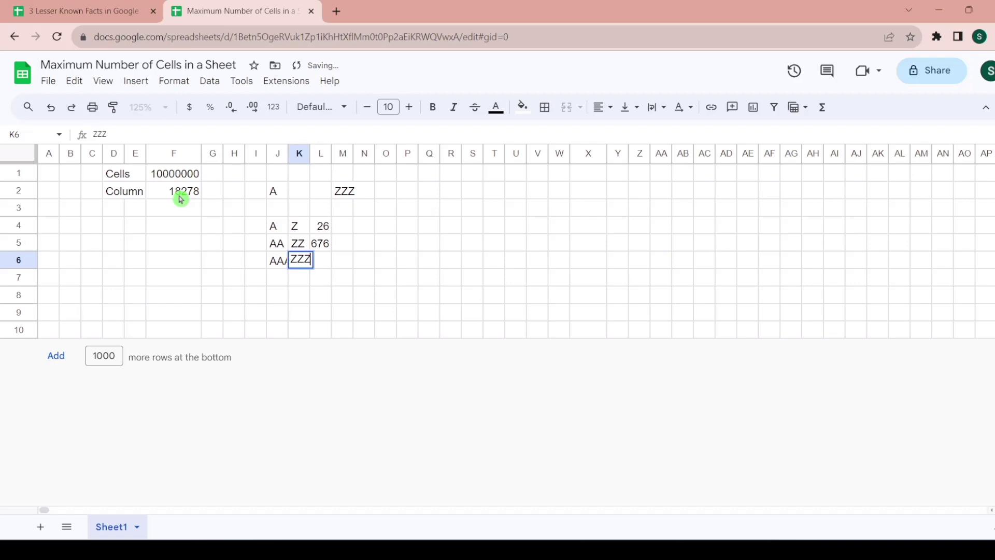
key(Tab)
text(=2)
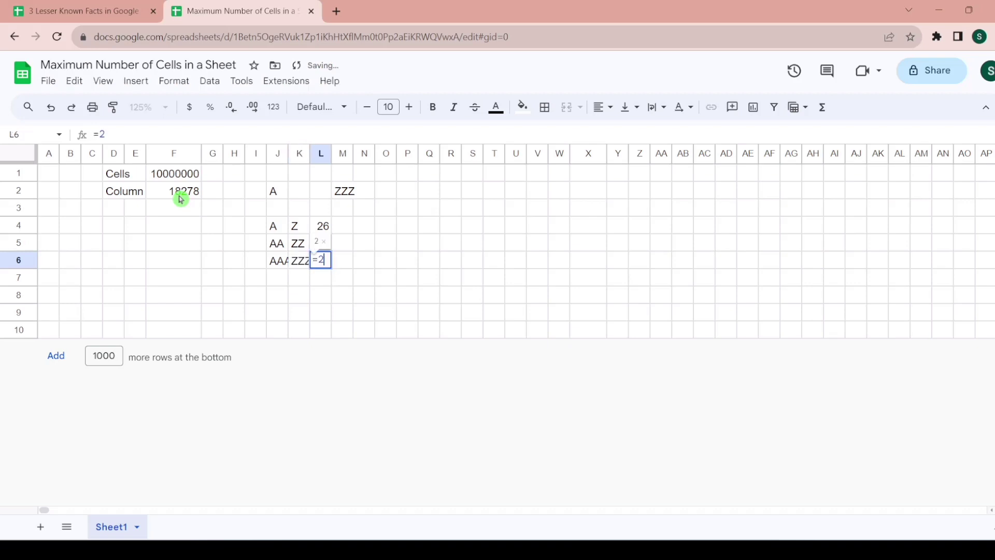
text(6*26)
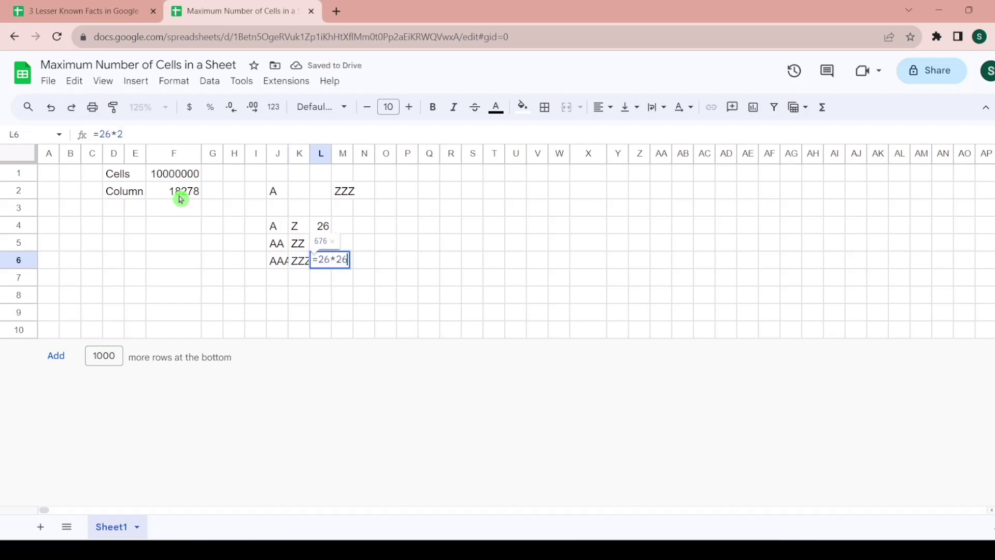
text(*26)
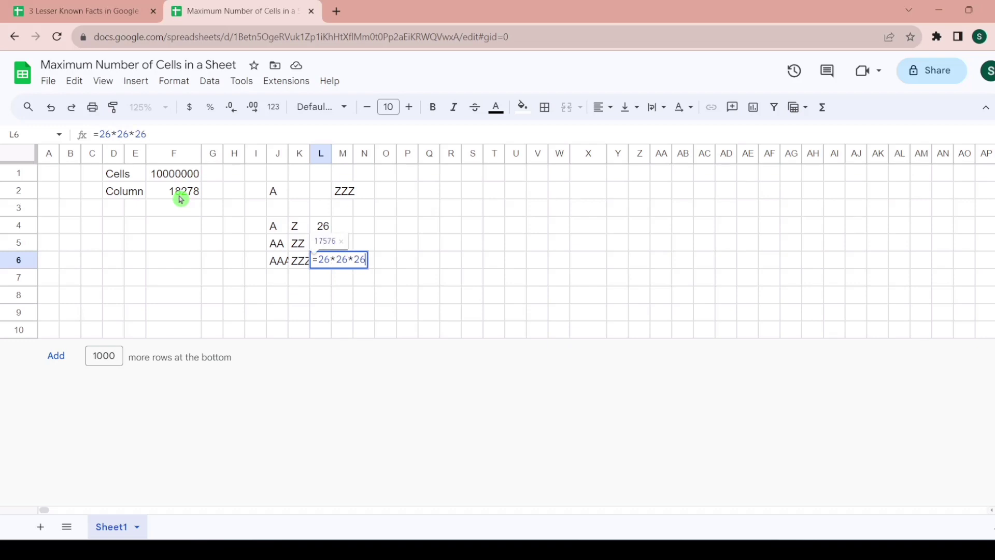
key(Return)
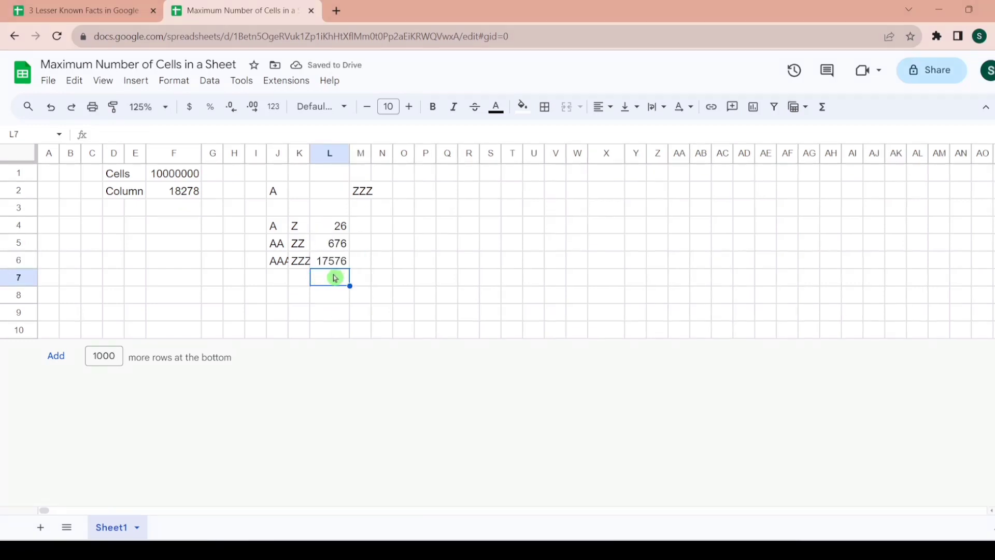
text(=sum)
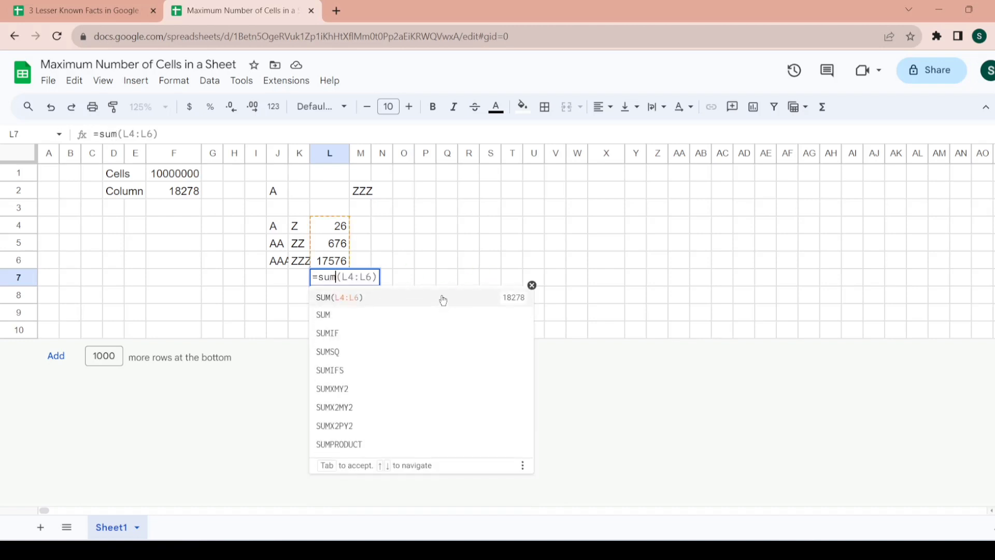
click(443, 298)
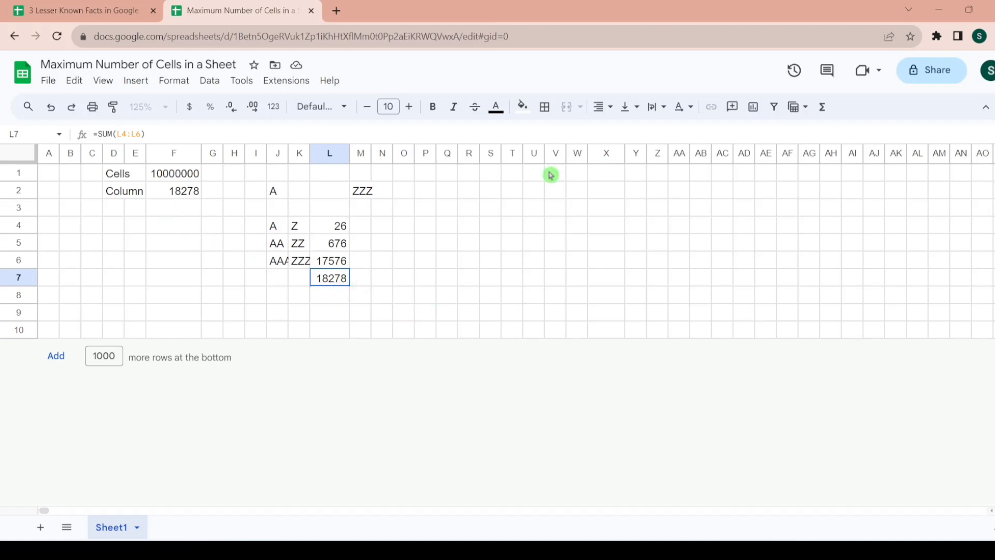
Step: Try to insert one more column after column ZZZ, the last column of the sheet
click(677, 177)
key(ctrl+Right)
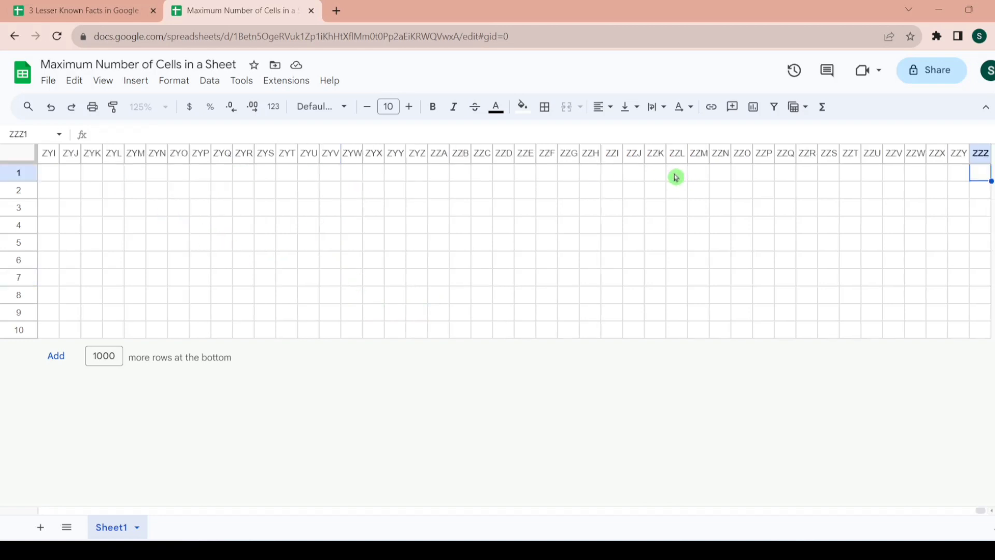
click(977, 154)
right_click(974, 151)
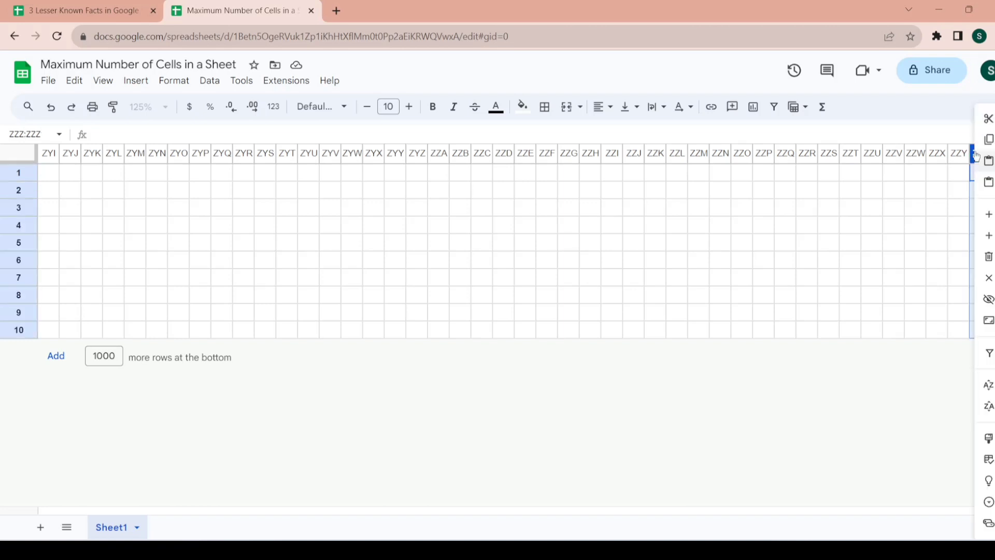
click(989, 235)
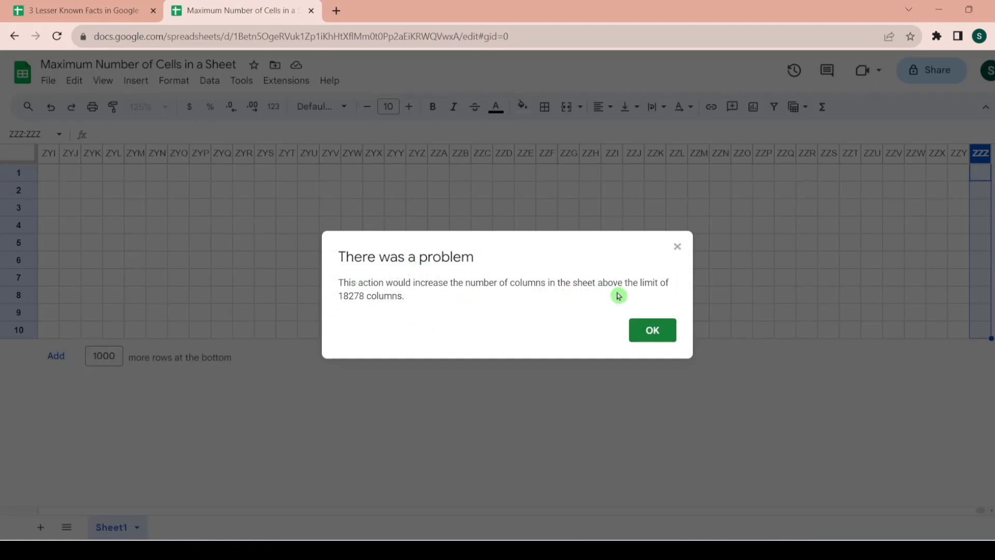
click(657, 336)
click(400, 180)
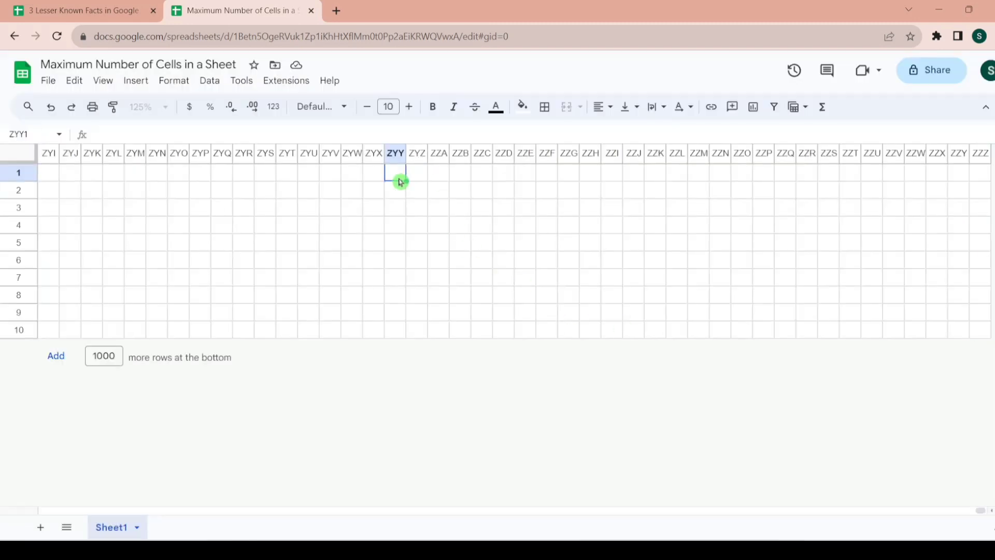
Step: Go back to the start of the sheet and review the Cells and Column limits in F1 and F2
key(ctrl+Home)
key(Right)
key(Right)
key(Right)
key(Right)
key(Right)
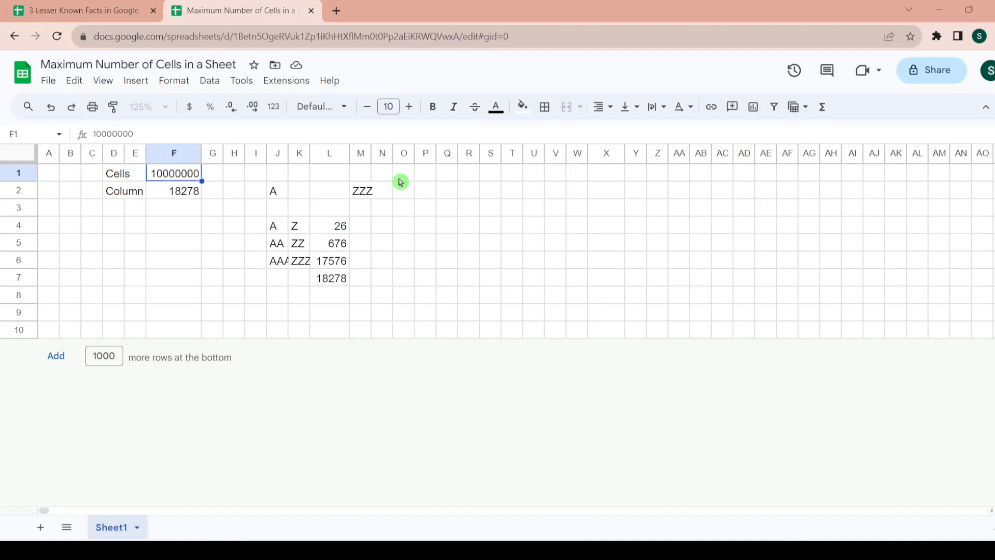
key(Left)
key(Left)
key(Right)
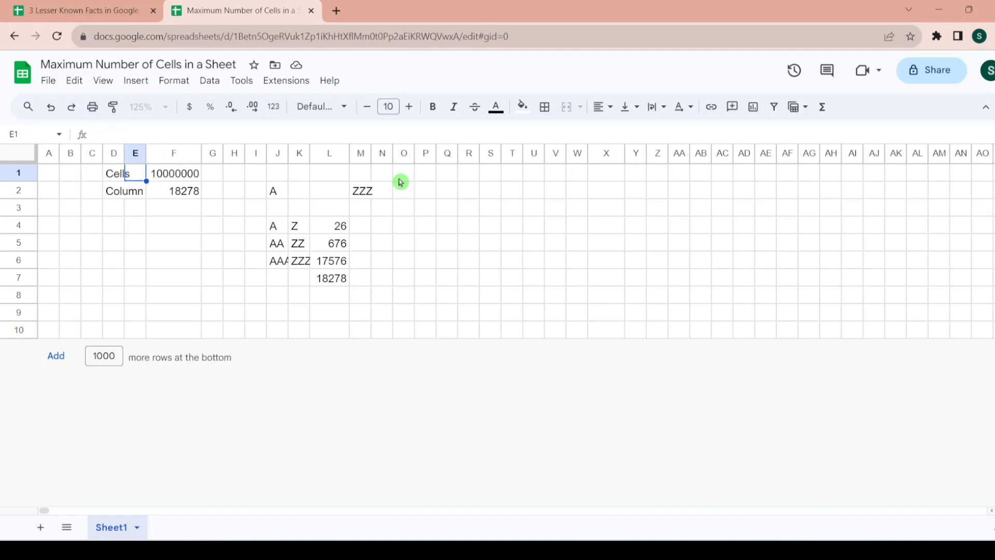
key(Down)
key(Down)
key(Left)
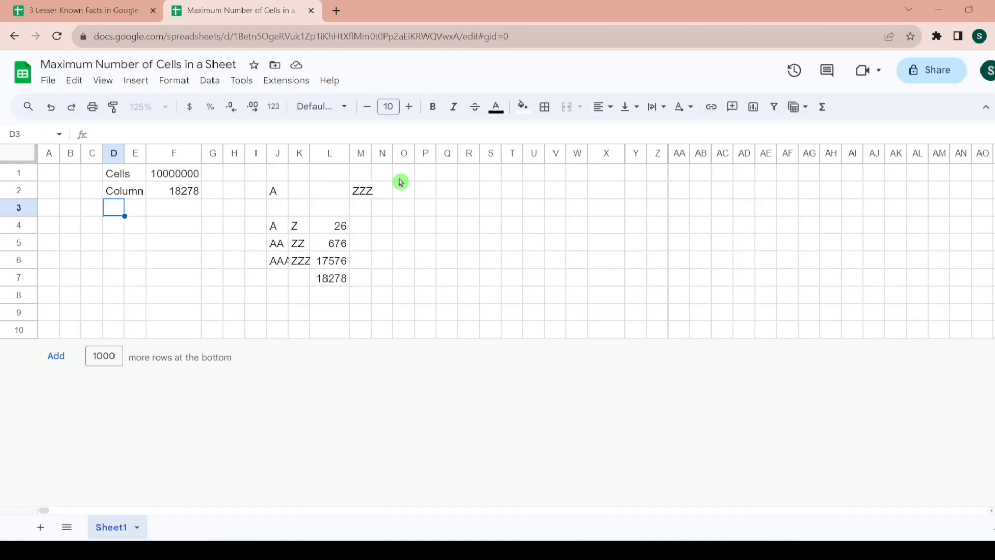
key(Right)
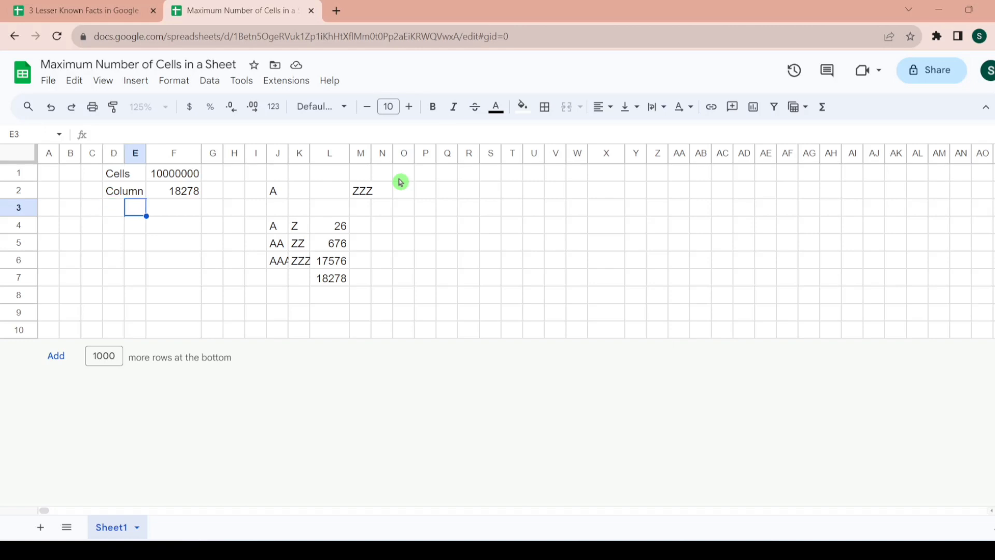
key(Up)
key(Right)
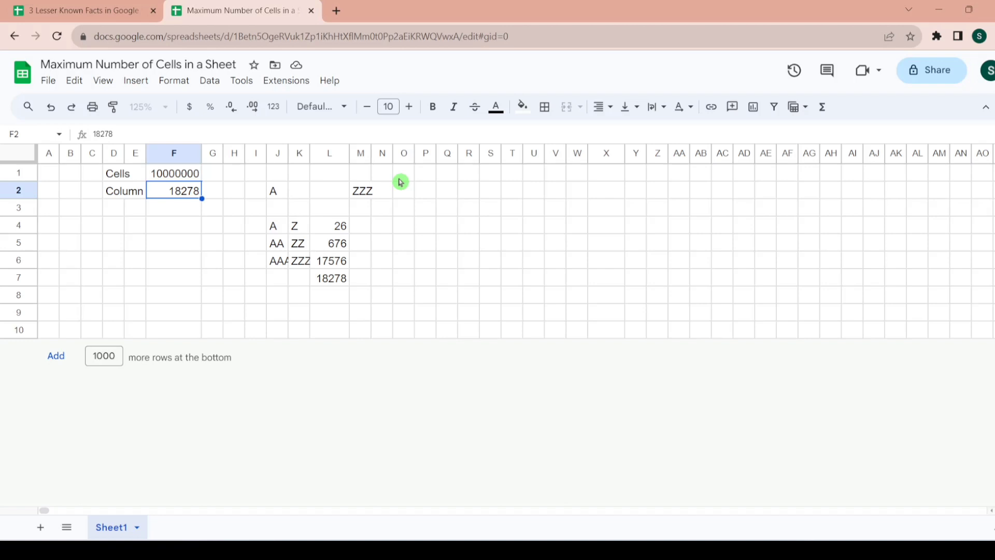
key(Down)
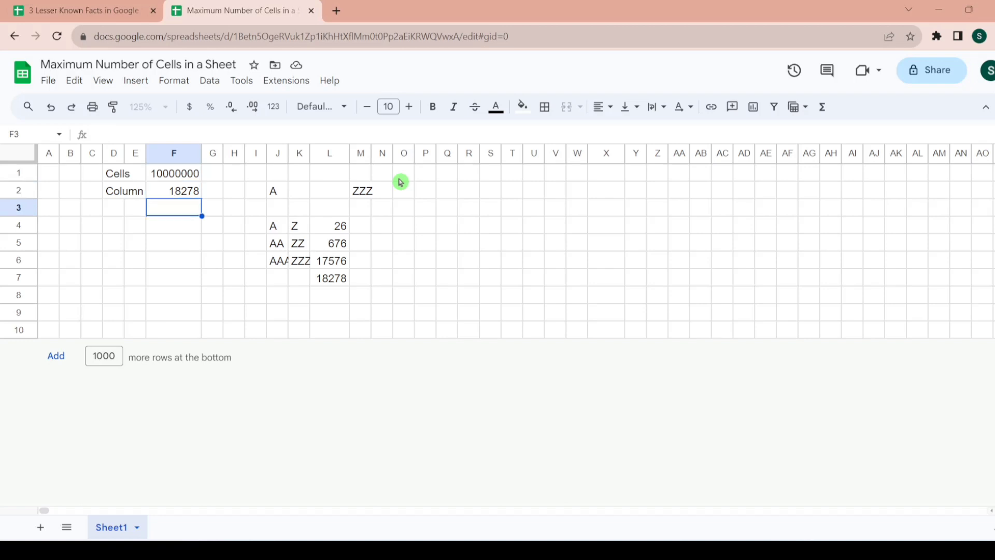
key(Left)
key(Right)
Step: Label D4 "# Rows" and divide the cell limit by the column limit with =F1/F2 in F4
key(Down)
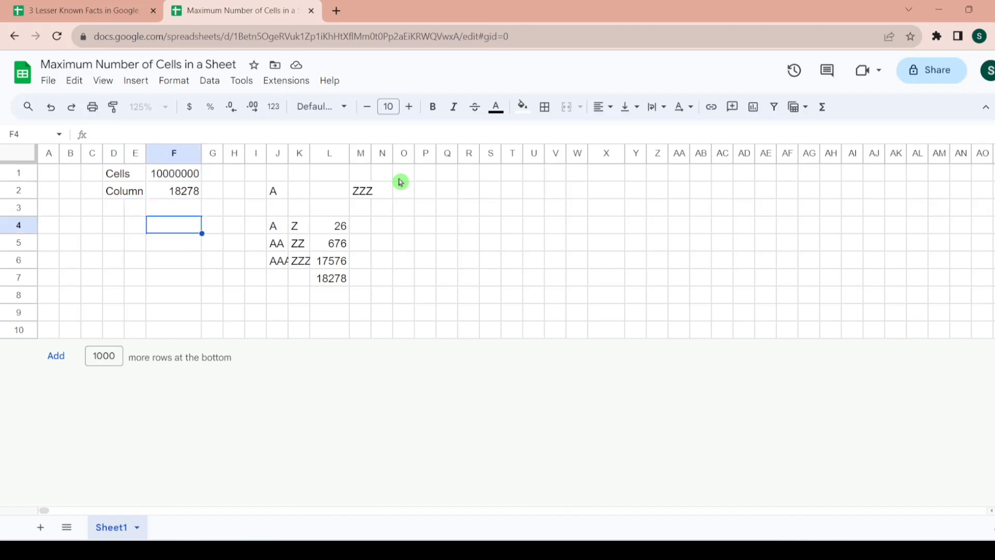
key(Left)
key(Left)
text(# Rowsa)
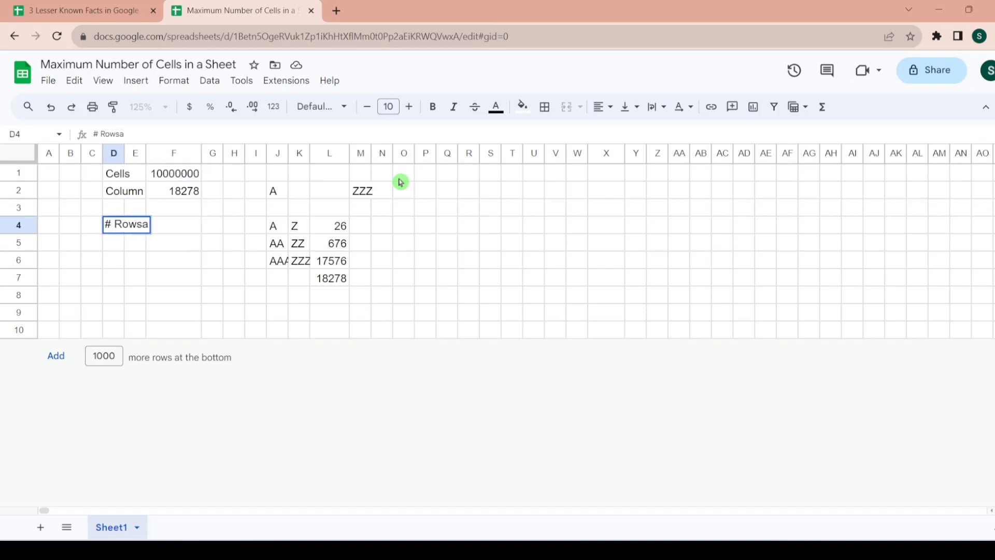
key(BackSpace)
key(Right)
key(Right)
text(=)
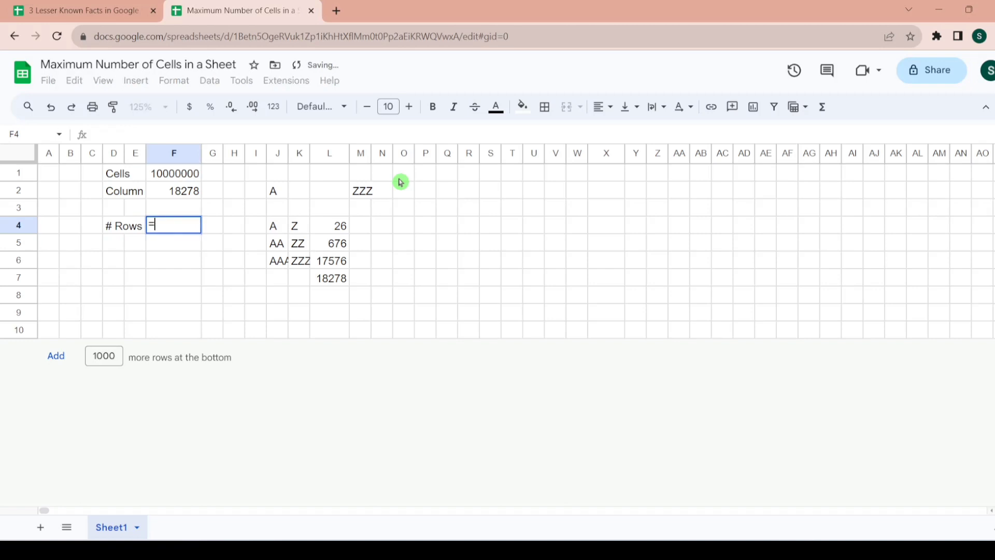
text(F1)
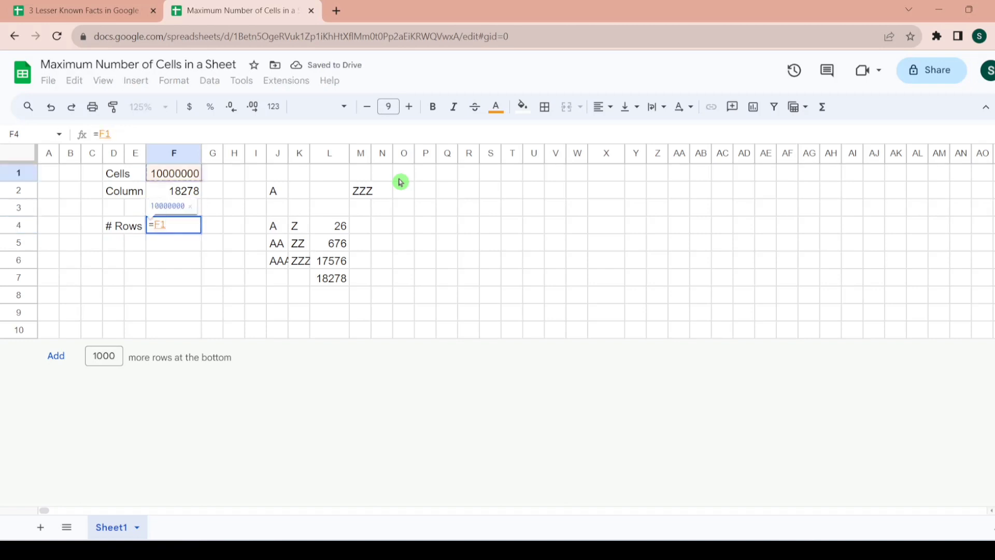
text(/F2)
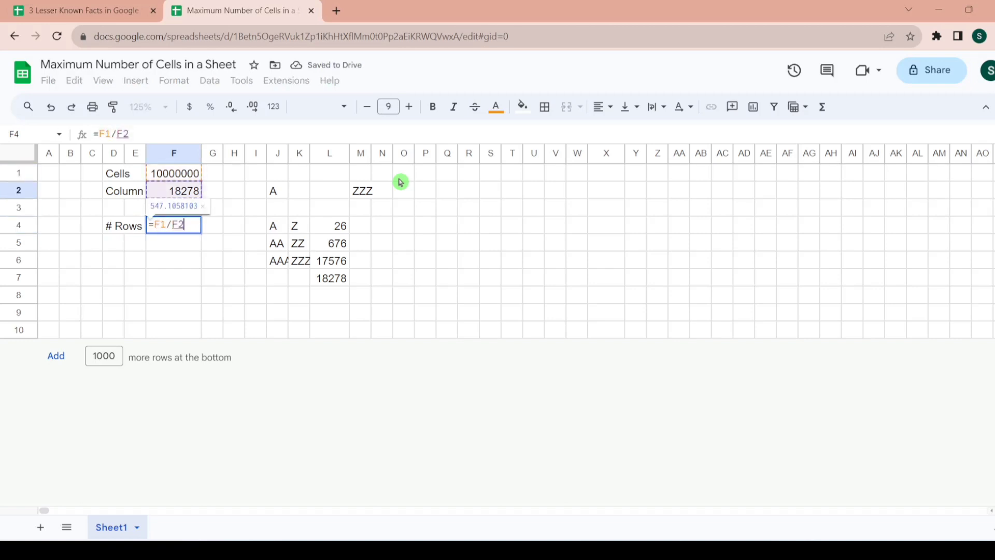
key(Return)
key(Up)
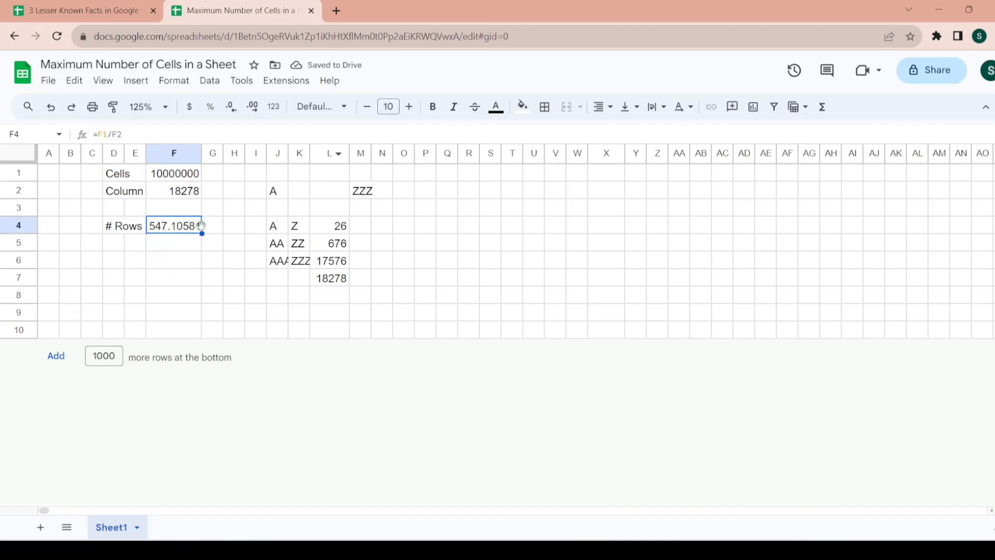
Step: Add 537 more rows at the bottom of the sheet, below row 10
click(77, 312)
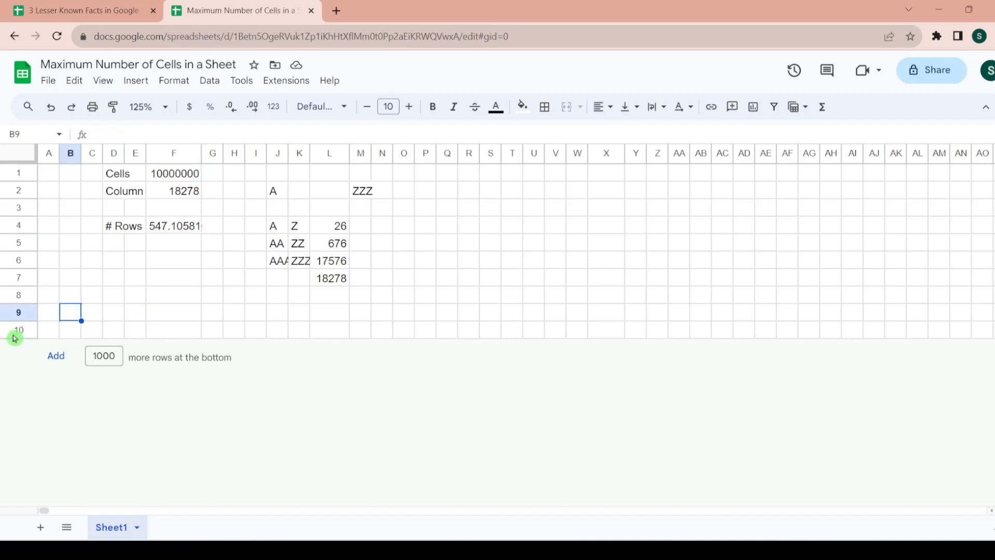
click(51, 331)
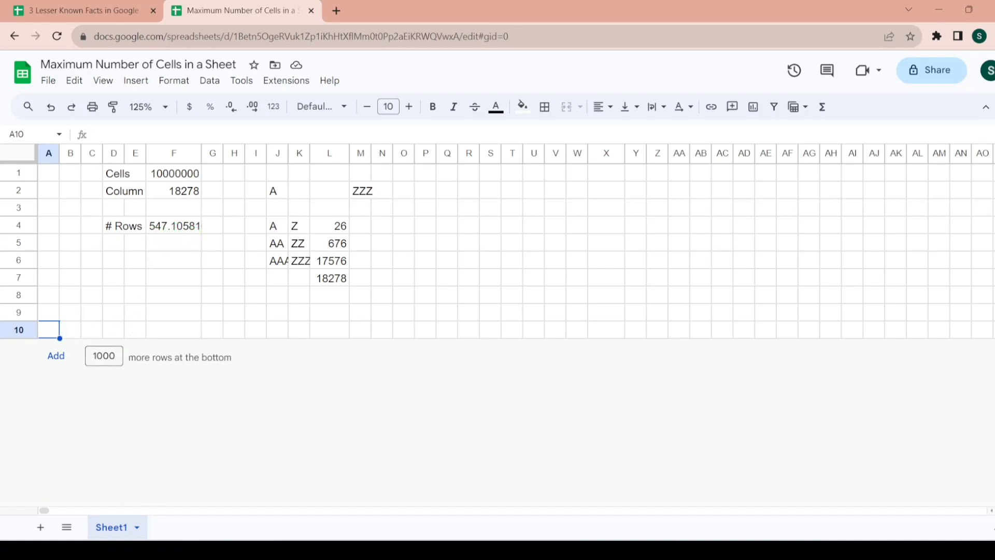
double_click(112, 356)
key(BackSpace)
click(57, 358)
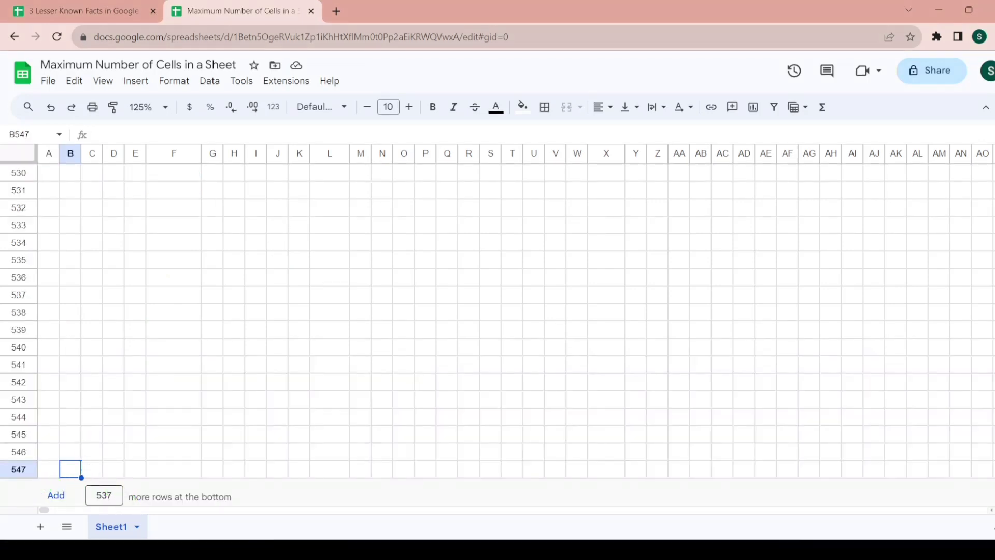
Step: Try to add 1 more row below row 547, and dismiss the resulting message
double_click(103, 495)
key(BackSpace)
click(66, 502)
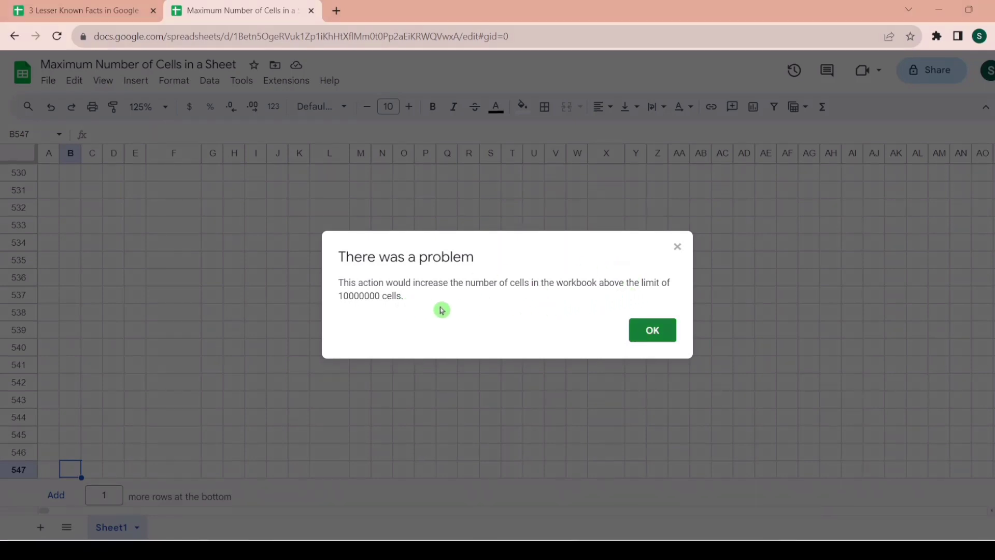
click(653, 333)
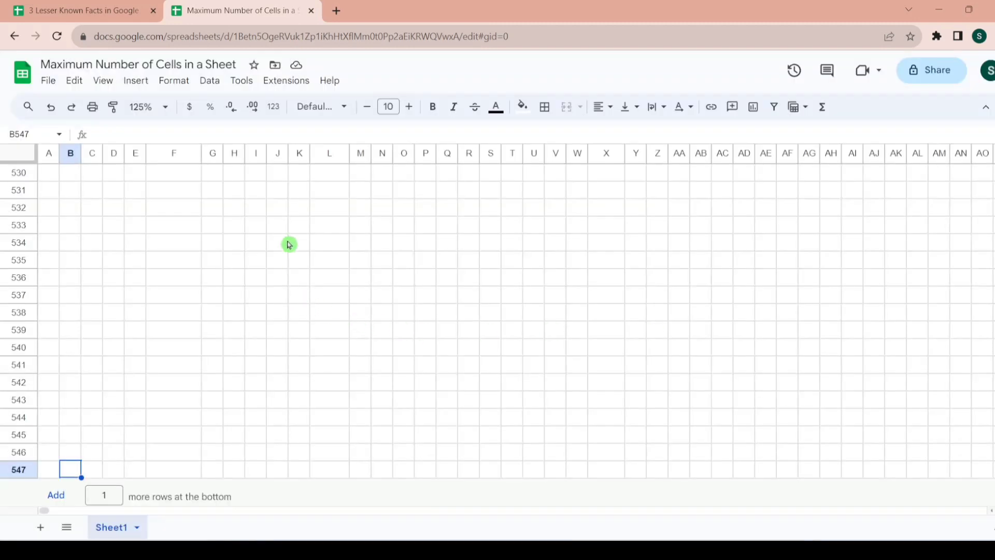
Step: Switch to the "3 Lesser Known Facts in Google Sheets" spreadsheet and select the FORMULATEXT answer option on sheet 3
click(85, 7)
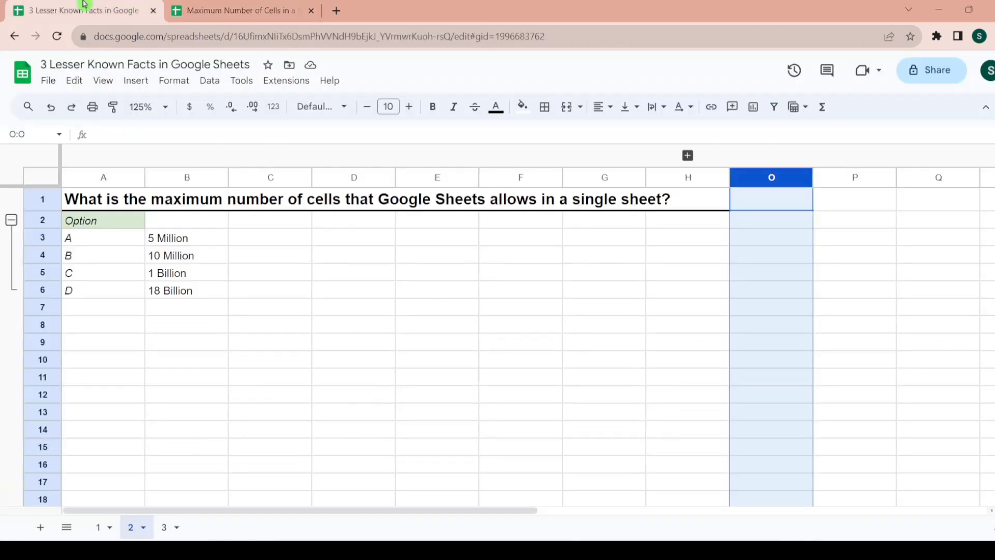
click(192, 226)
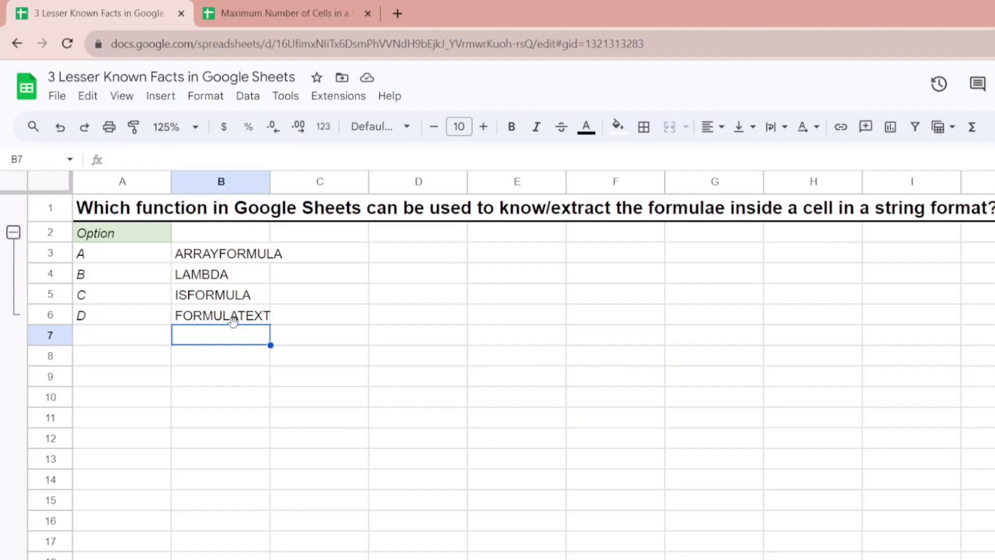
click(234, 318)
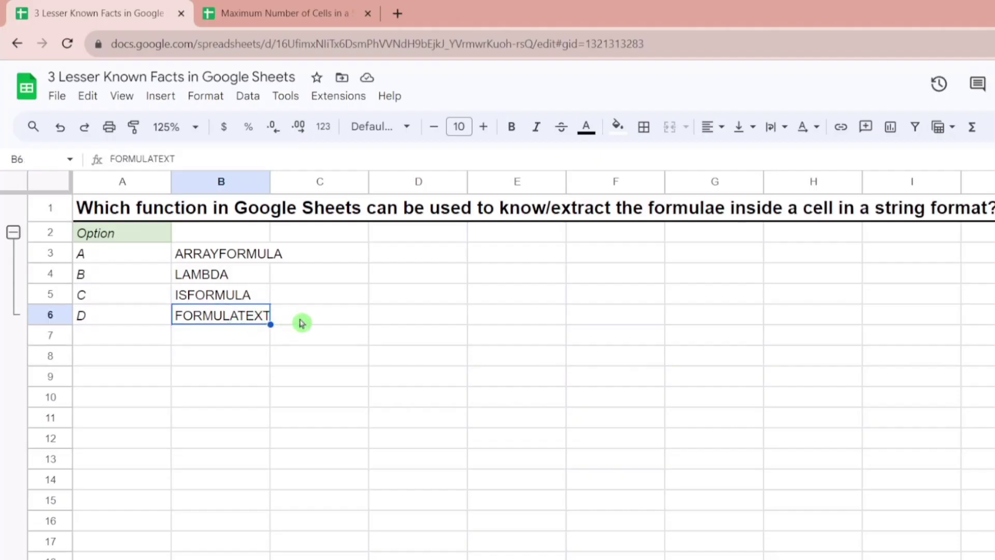
Step: Generate a 5 by 5 grid of random numbers with =RANDARRAY(5,5) in D4, and check its formula
click(437, 274)
text(=)
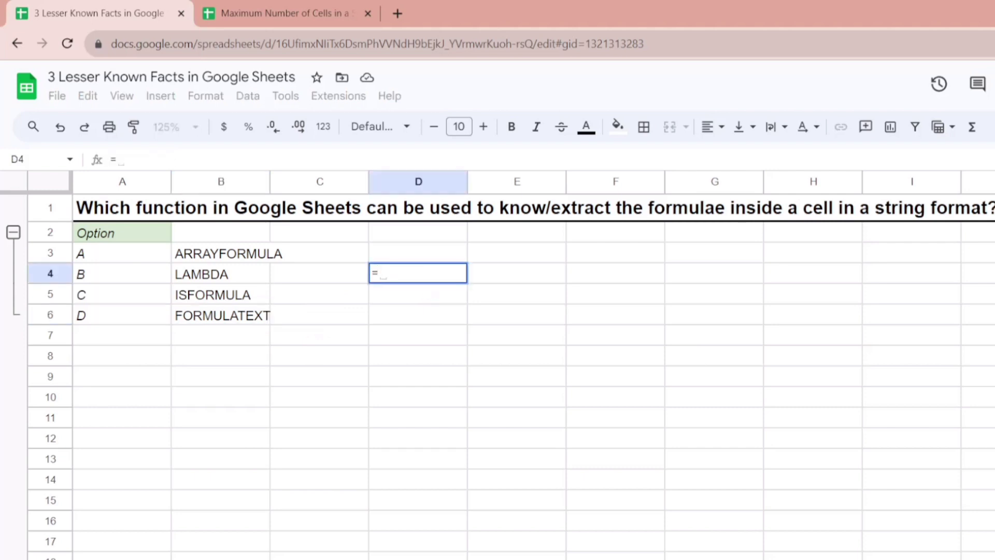
text(randr)
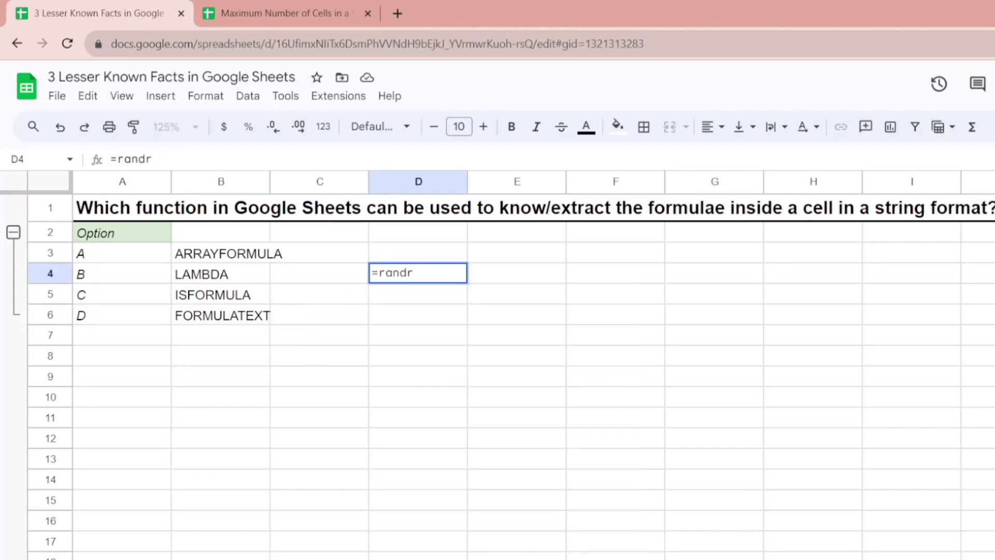
key(BackSpace)
key(BackSpace)
key(BackSpace)
key(BackSpace)
key(BackSpace)
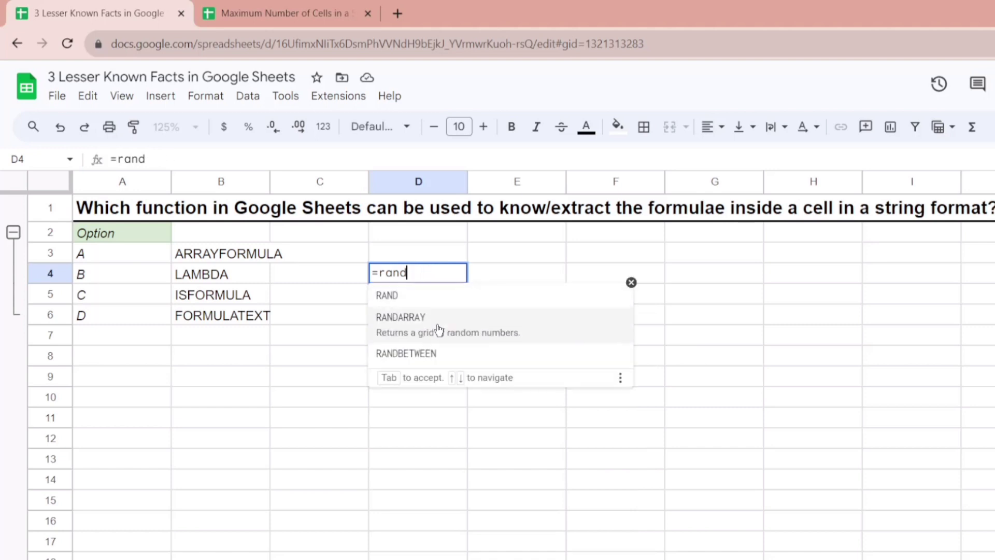
click(439, 332)
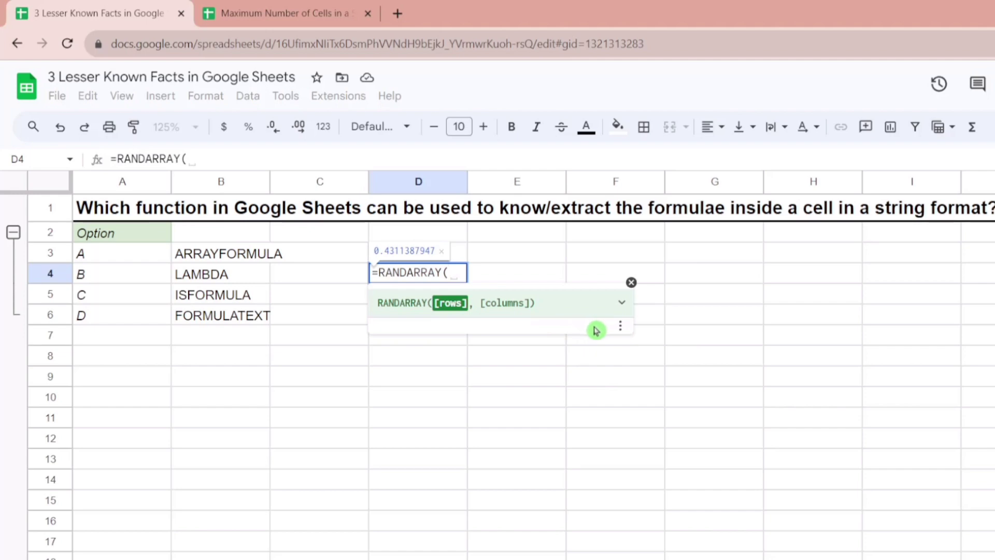
text(5,5)
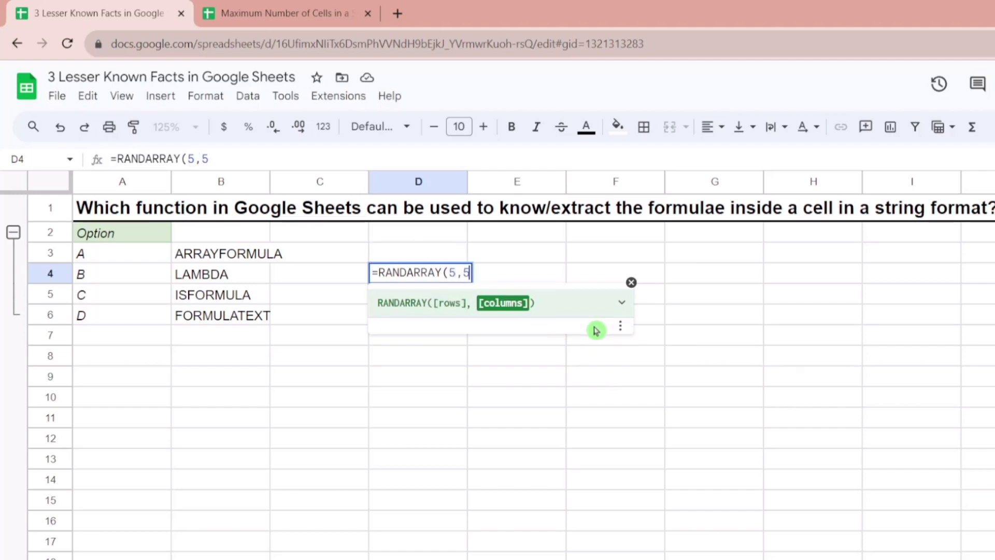
text())
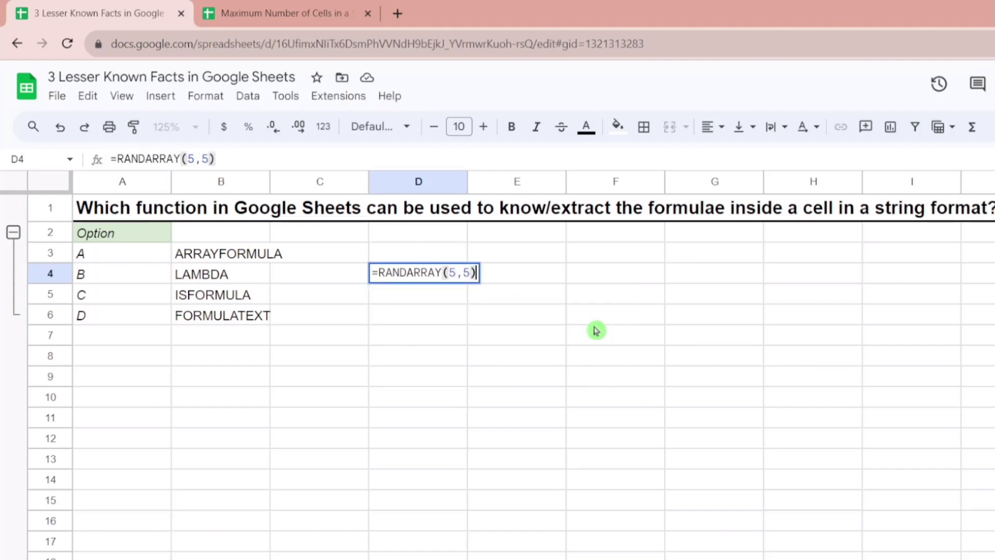
key(Return)
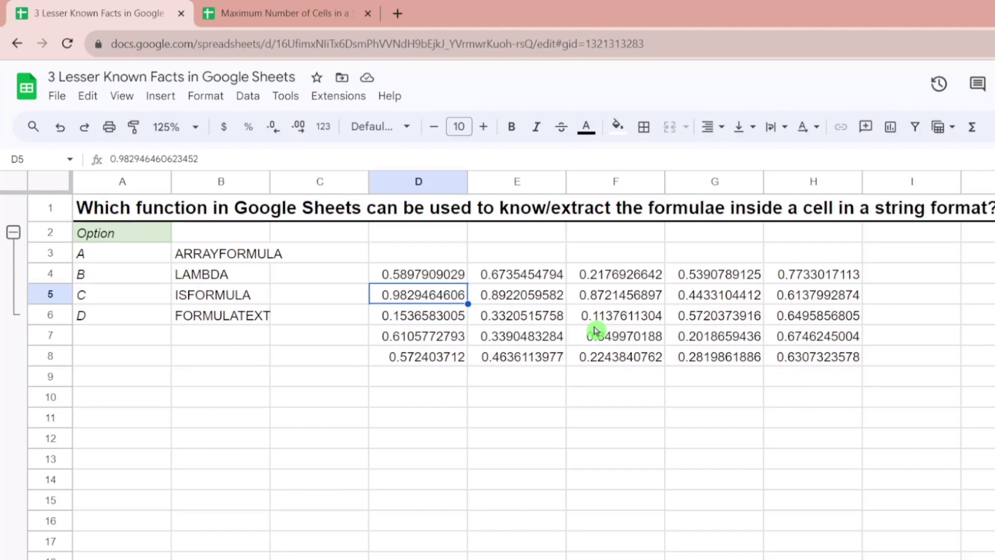
key(Up)
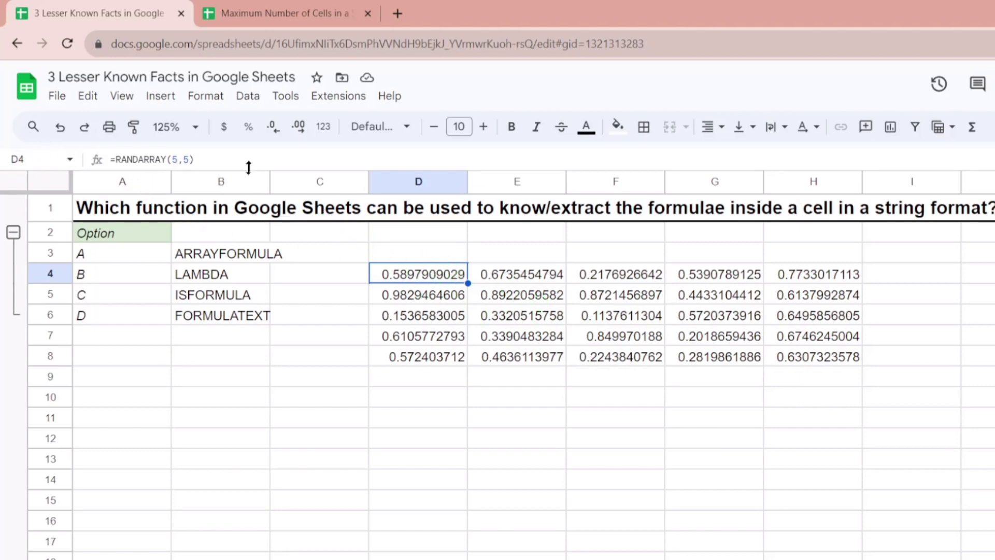
Step: Extract the formula of D4 as text with =FORMULATEXT(D4) in J4, and select that cell to check it
click(978, 277)
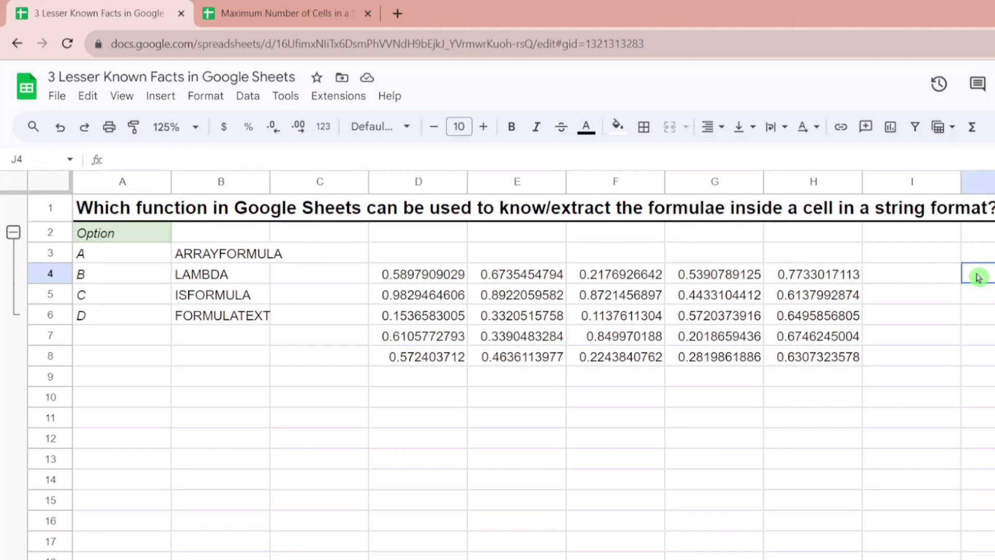
text(=)
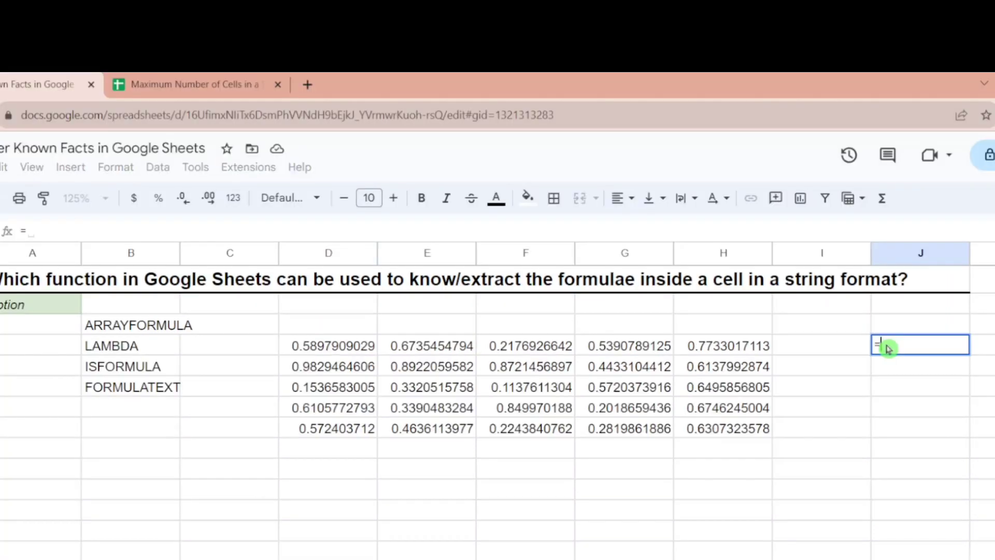
text(formula)
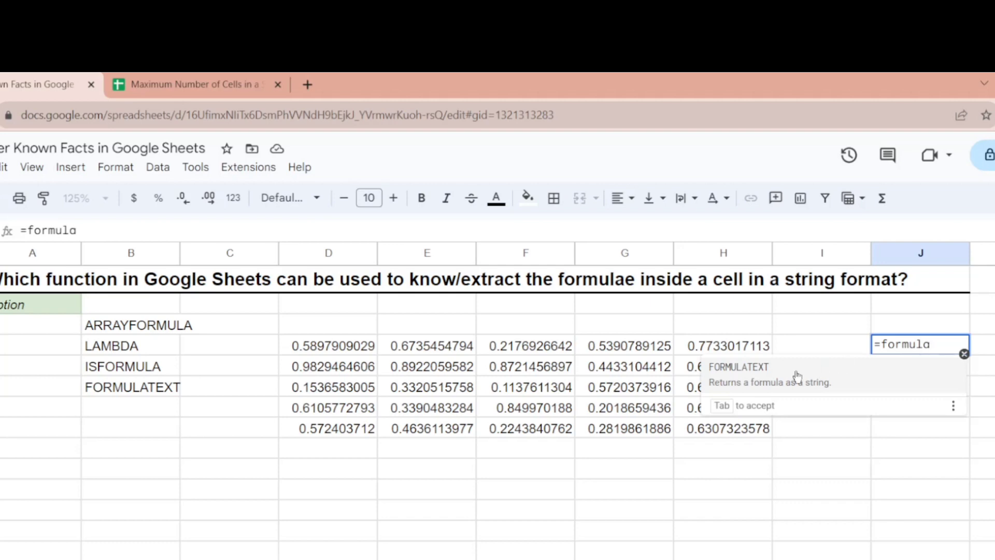
key(Tab)
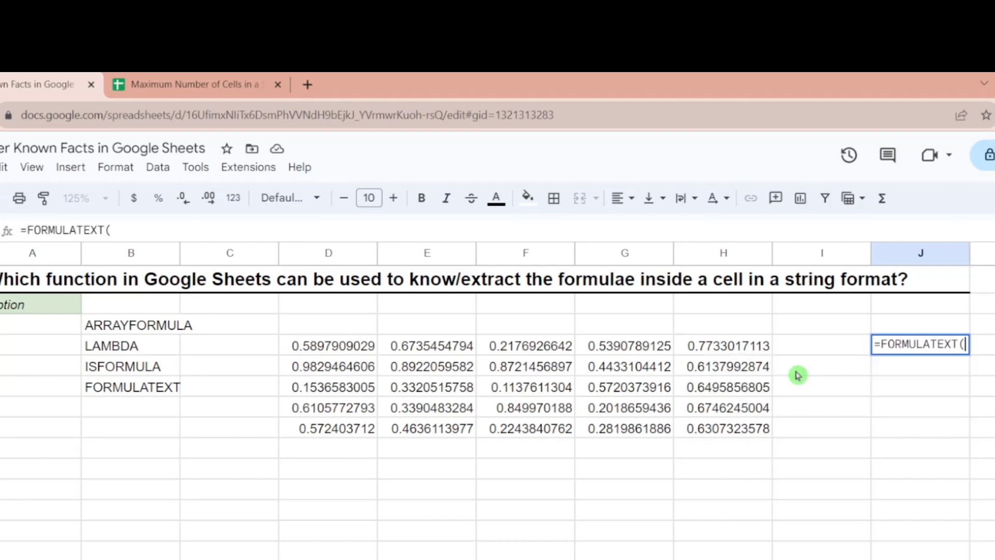
click(353, 346)
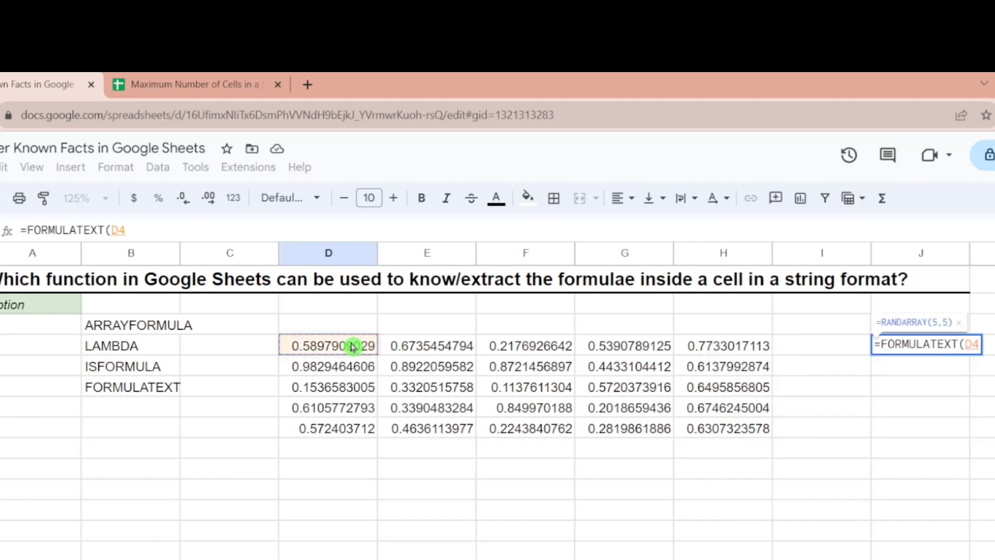
key(Return)
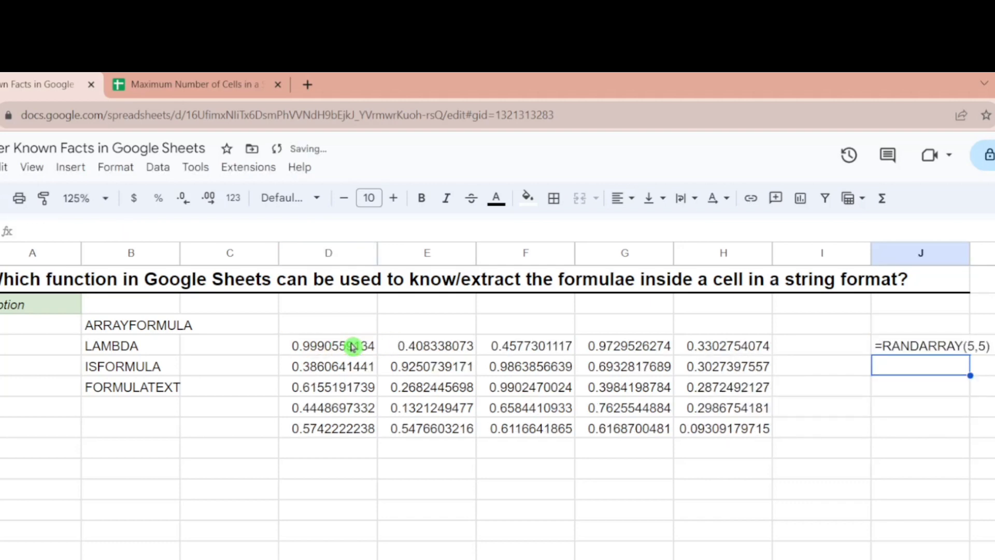
click(931, 340)
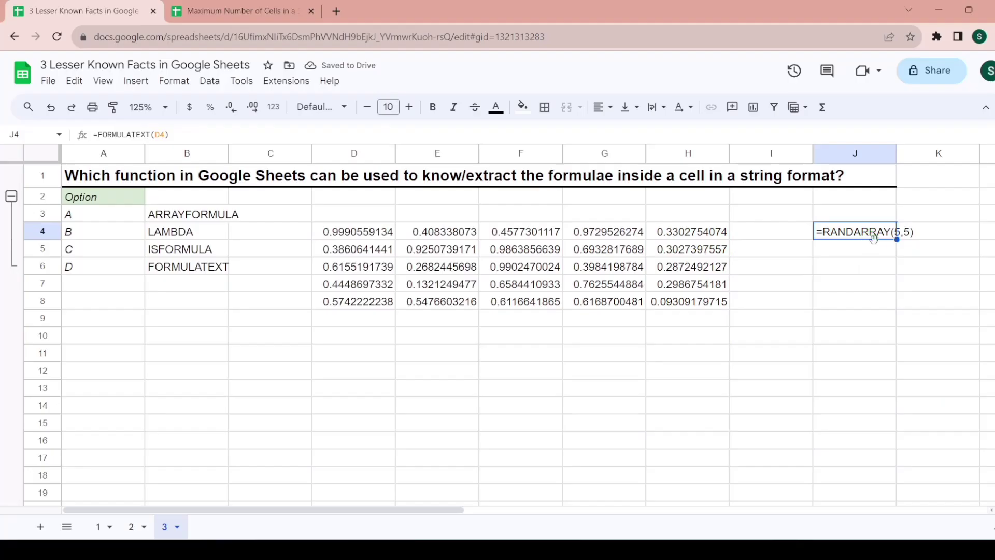